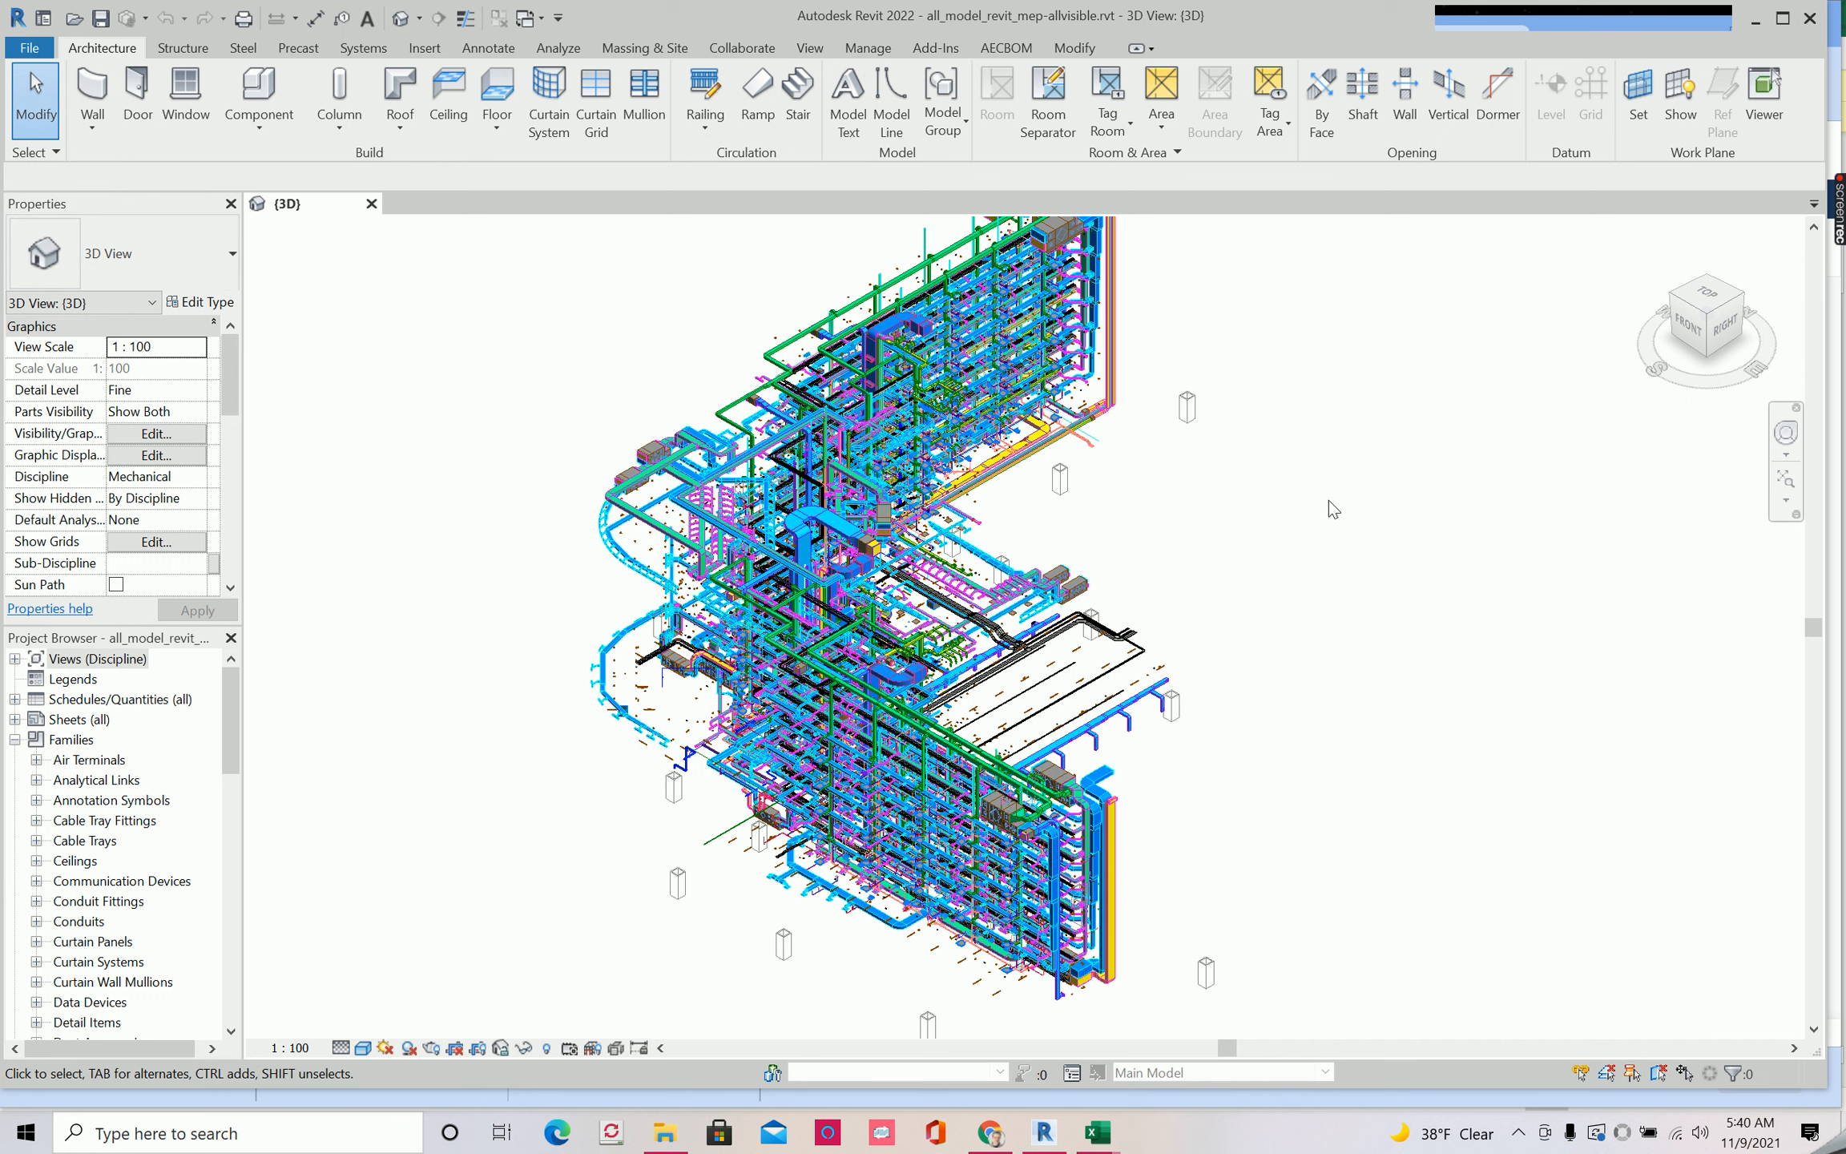
Review the AECBOM add-in settings for the service URL, account and default catalog, leaving them unchanged
{"action": "left_click", "coordinate": [1006, 48]}
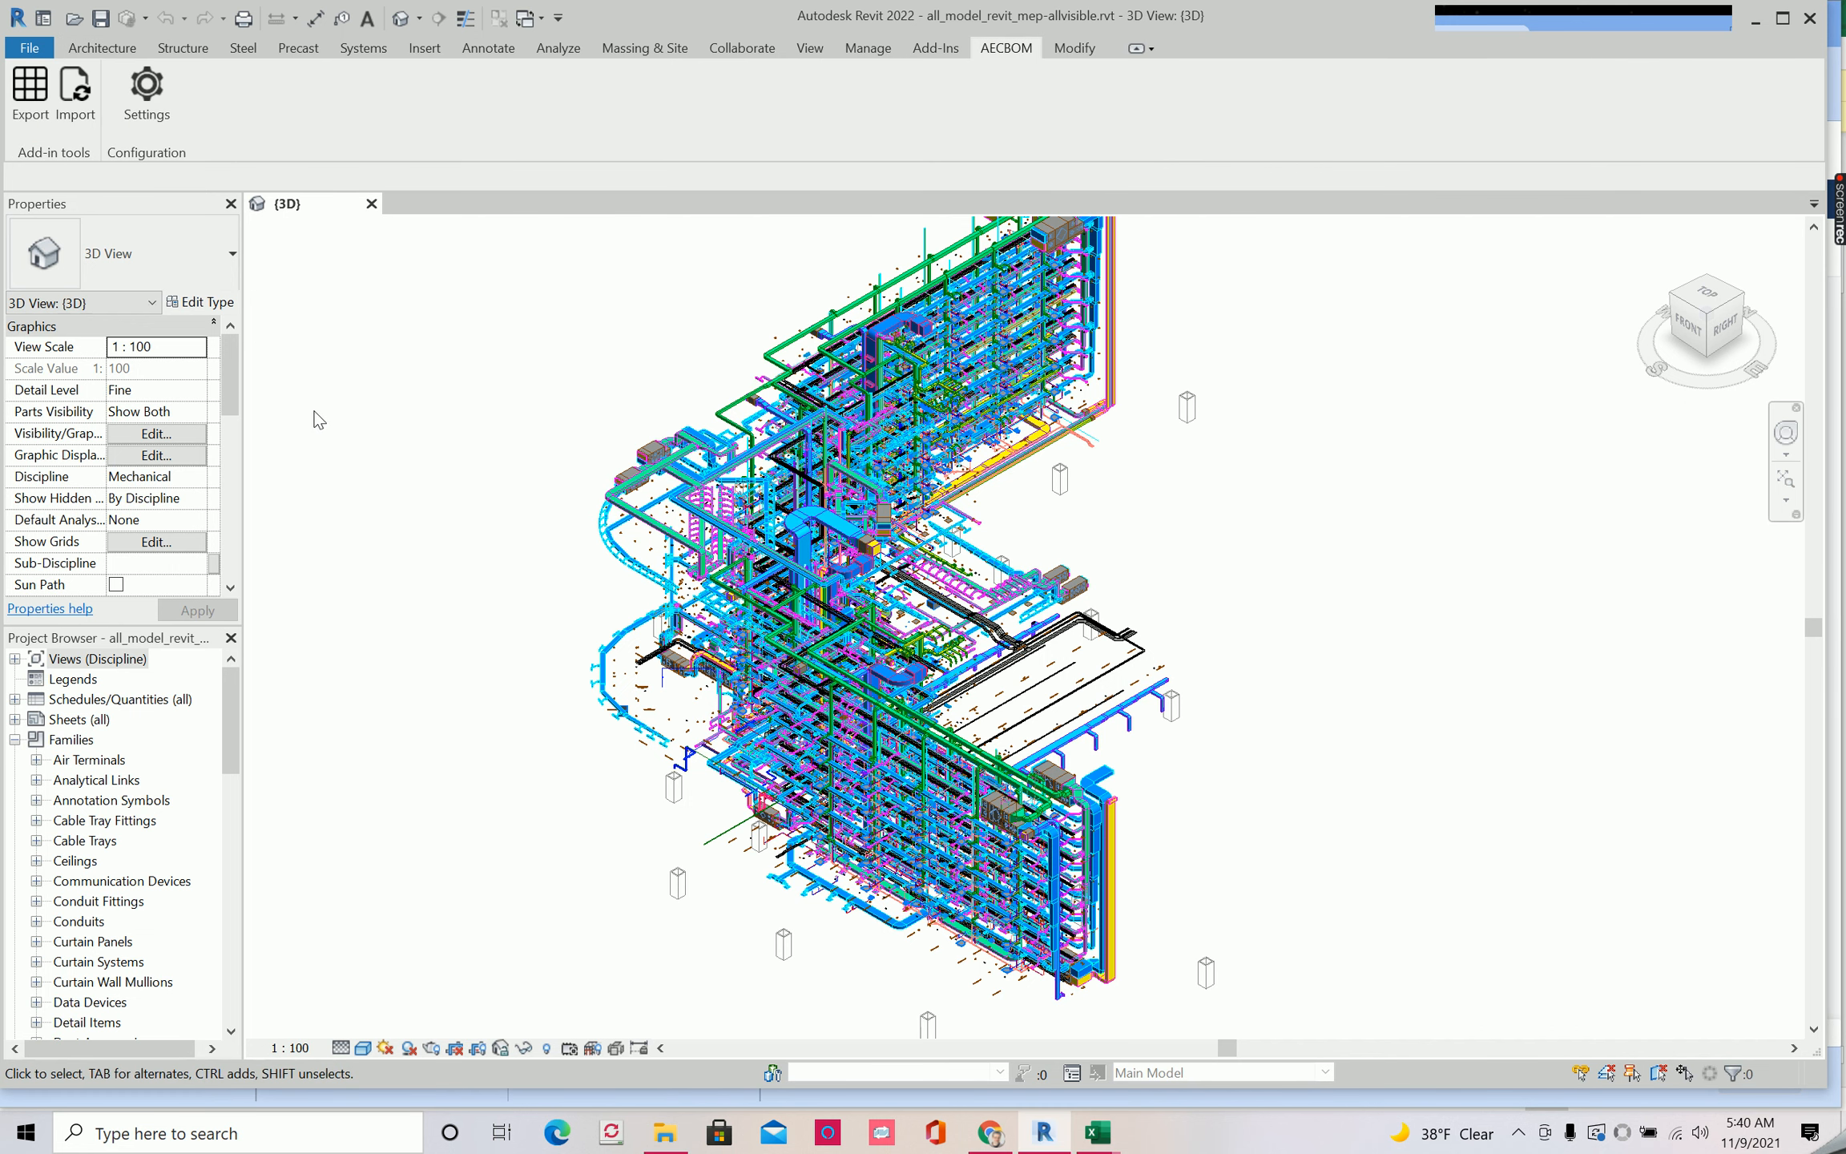
{"action": "left_click", "coordinate": [152, 120]}
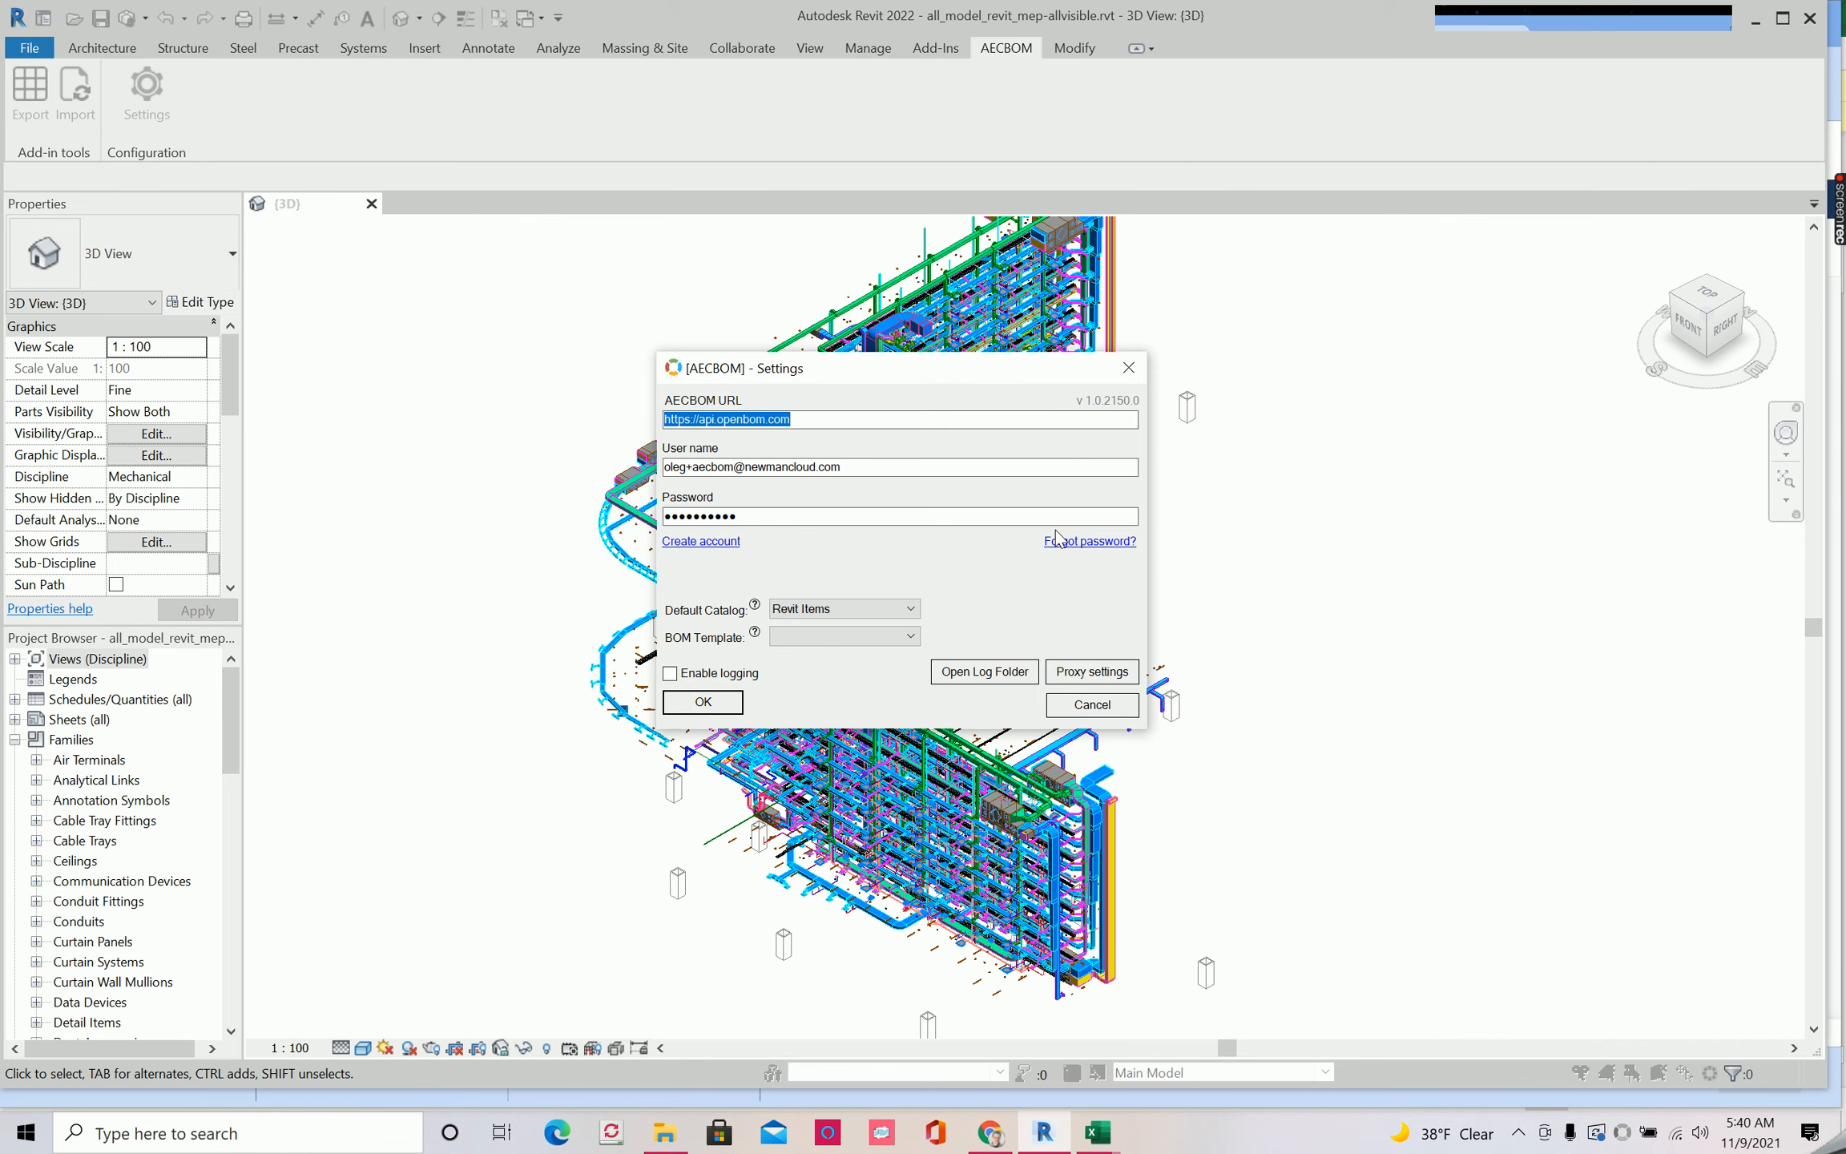
{"action": "left_click", "coordinate": [1134, 376]}
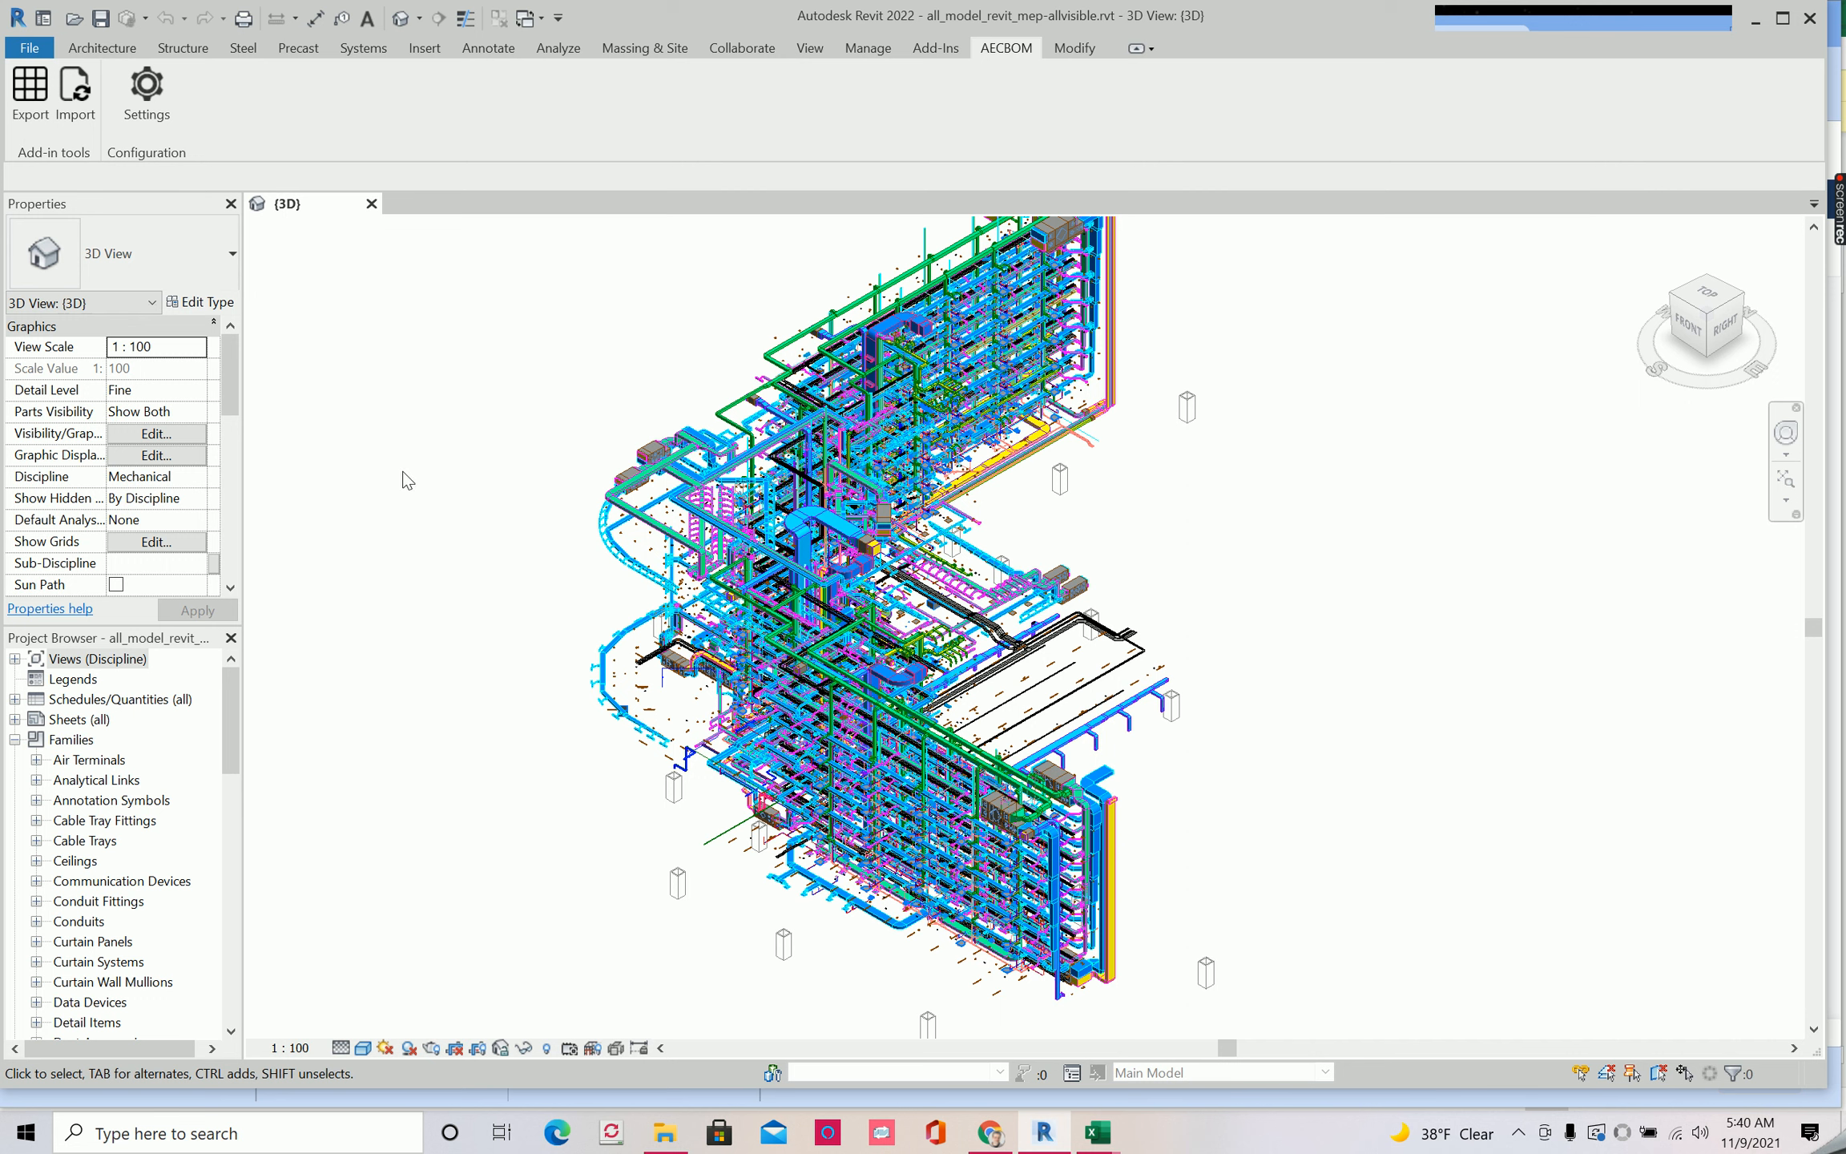
Start an AECBOM export, filter the categories by "mech" and save the MEP template properties for Mechanical Equipment
{"action": "left_click", "coordinate": [32, 95]}
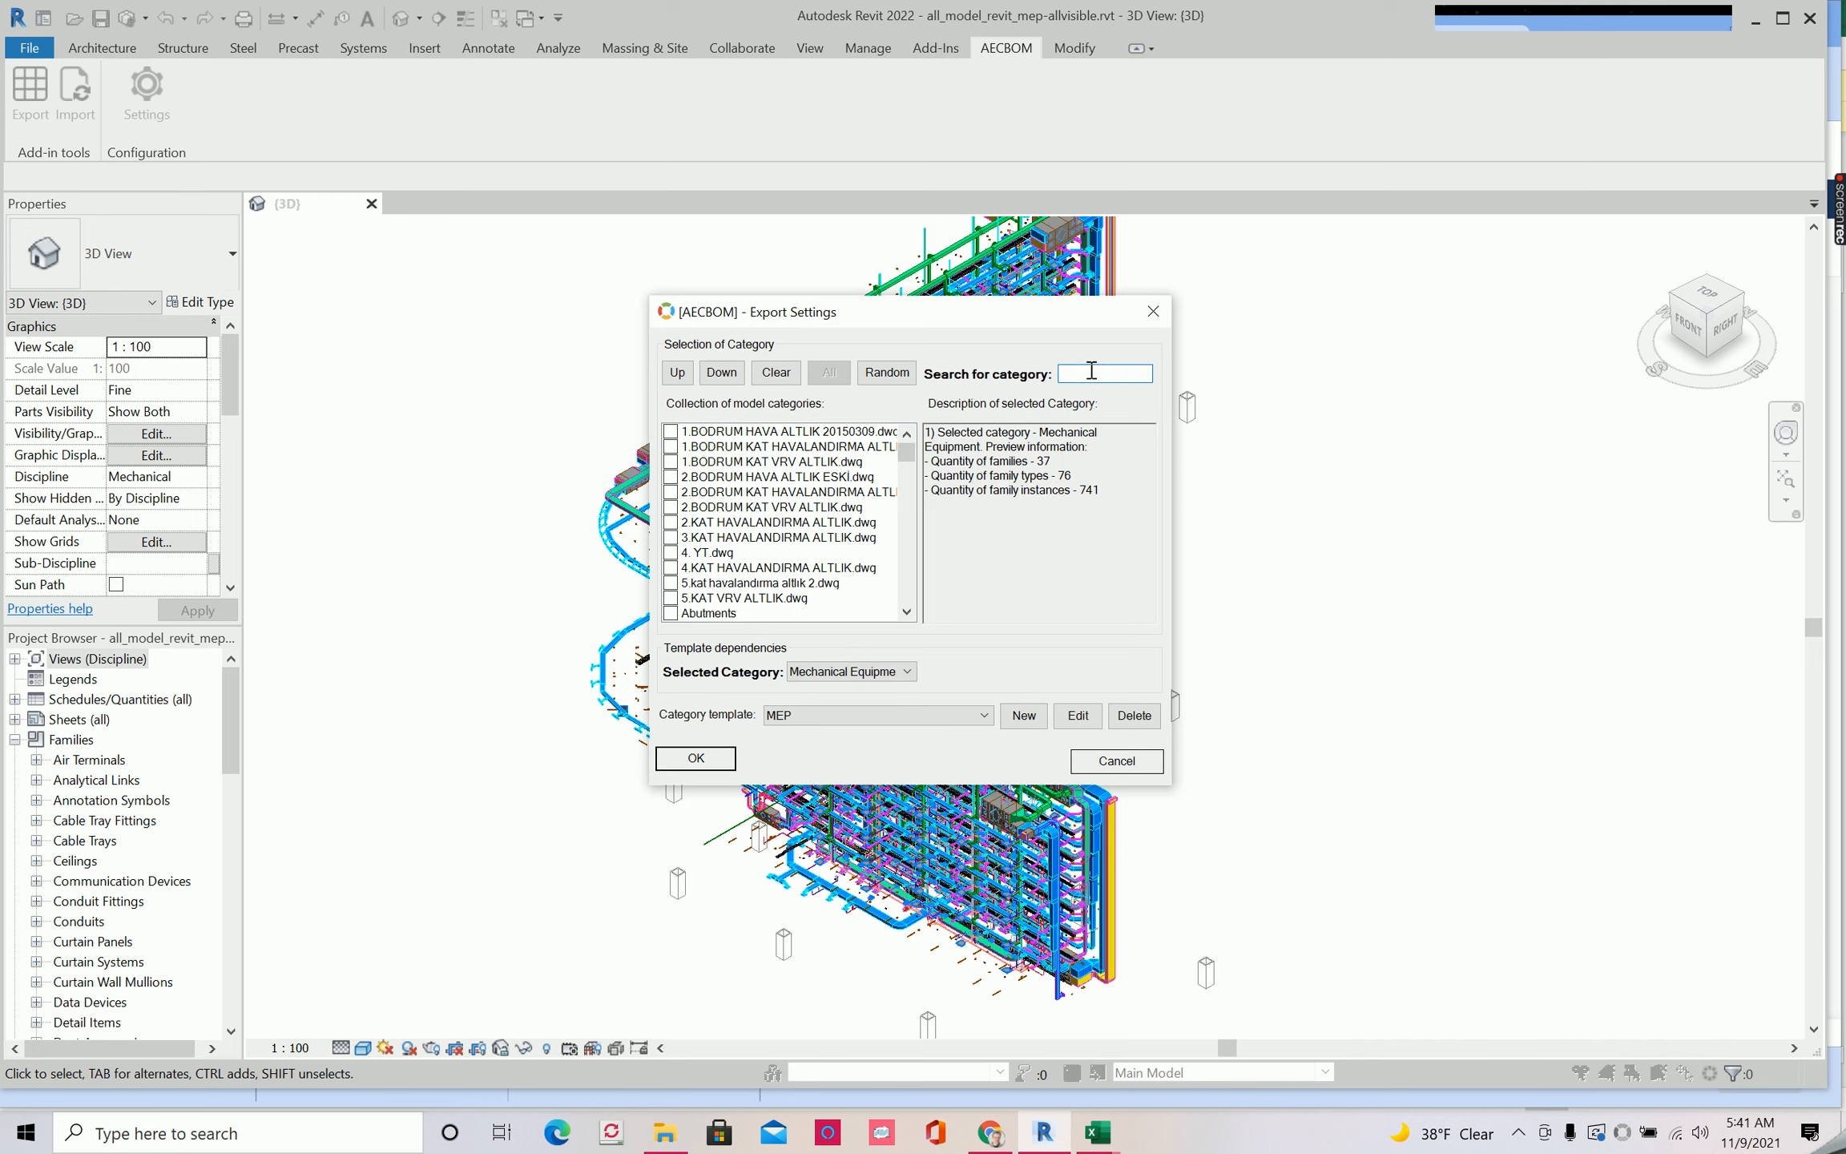
{"action": "left_click", "coordinate": [1091, 371]}
{"action": "type", "text": "mech"}
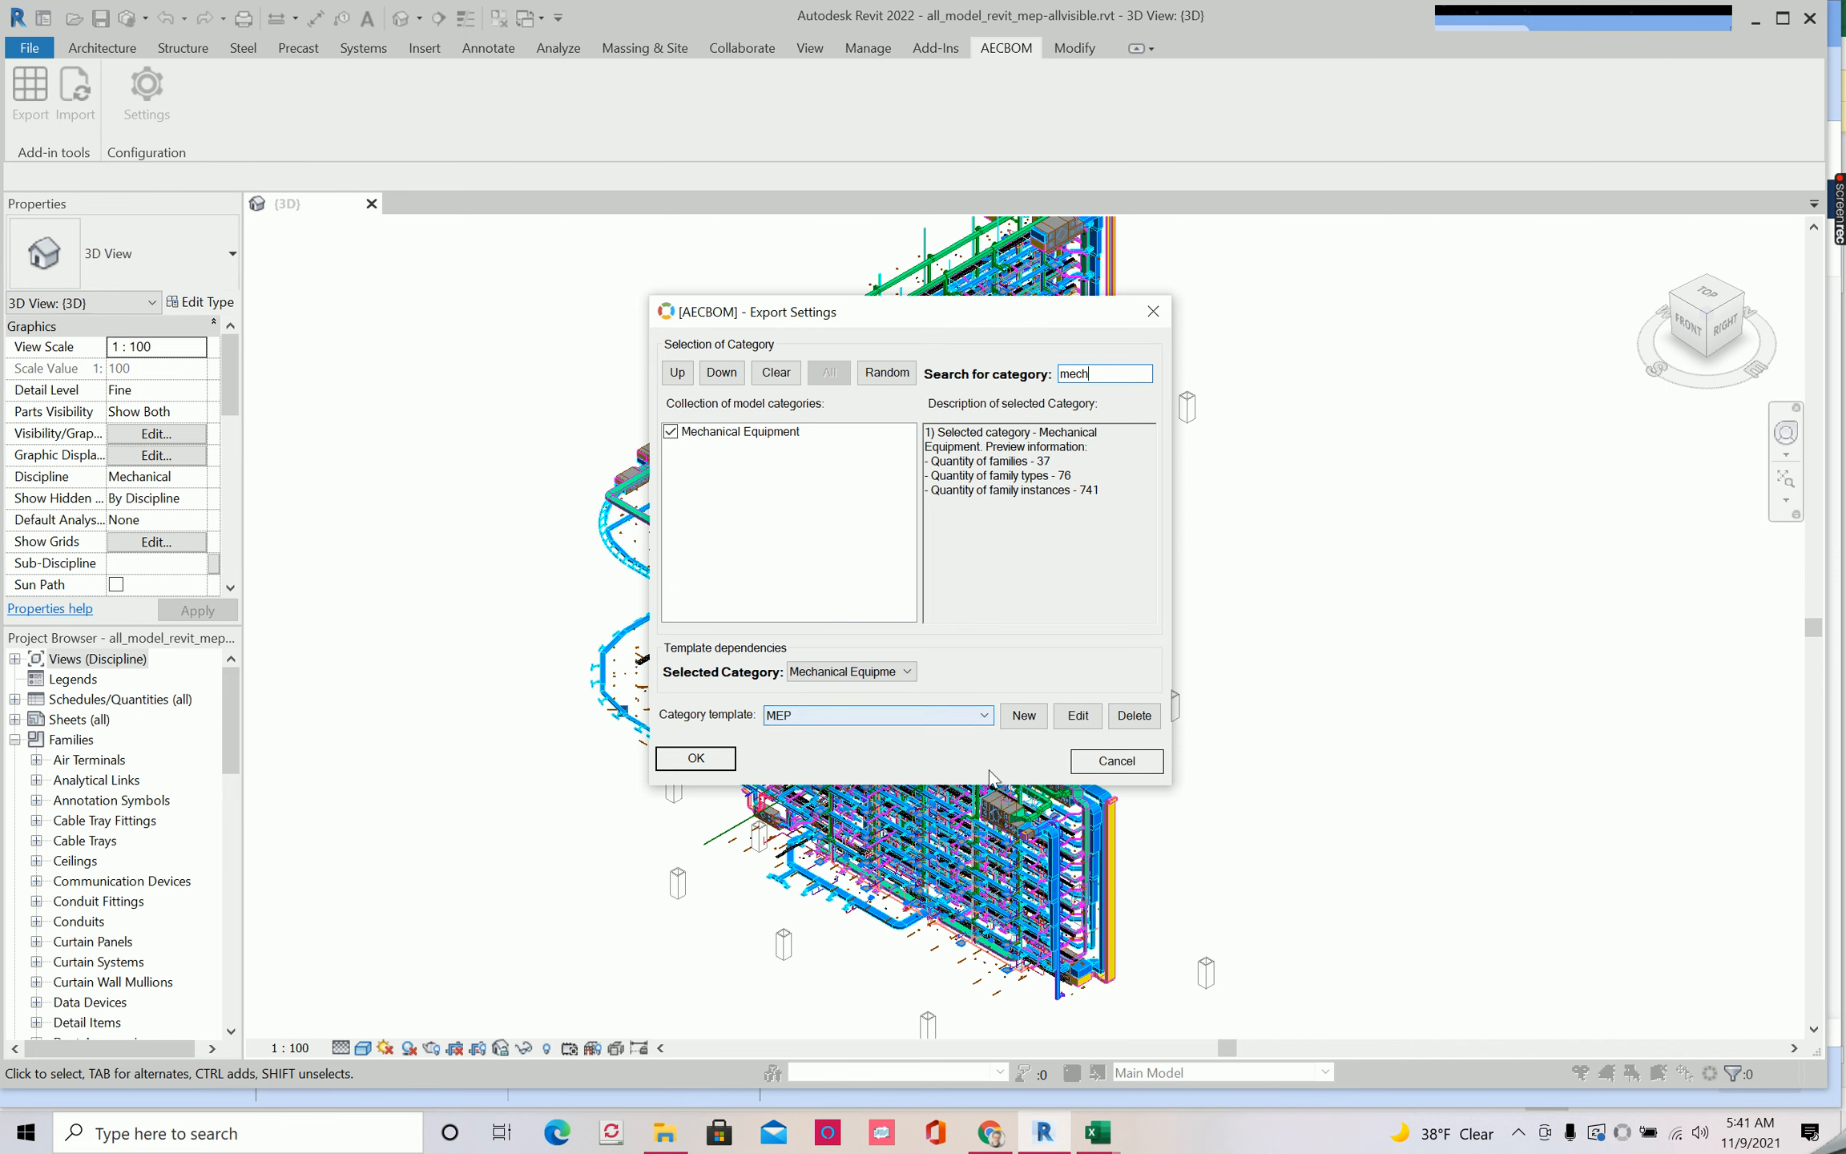
{"action": "left_click", "coordinate": [1076, 716]}
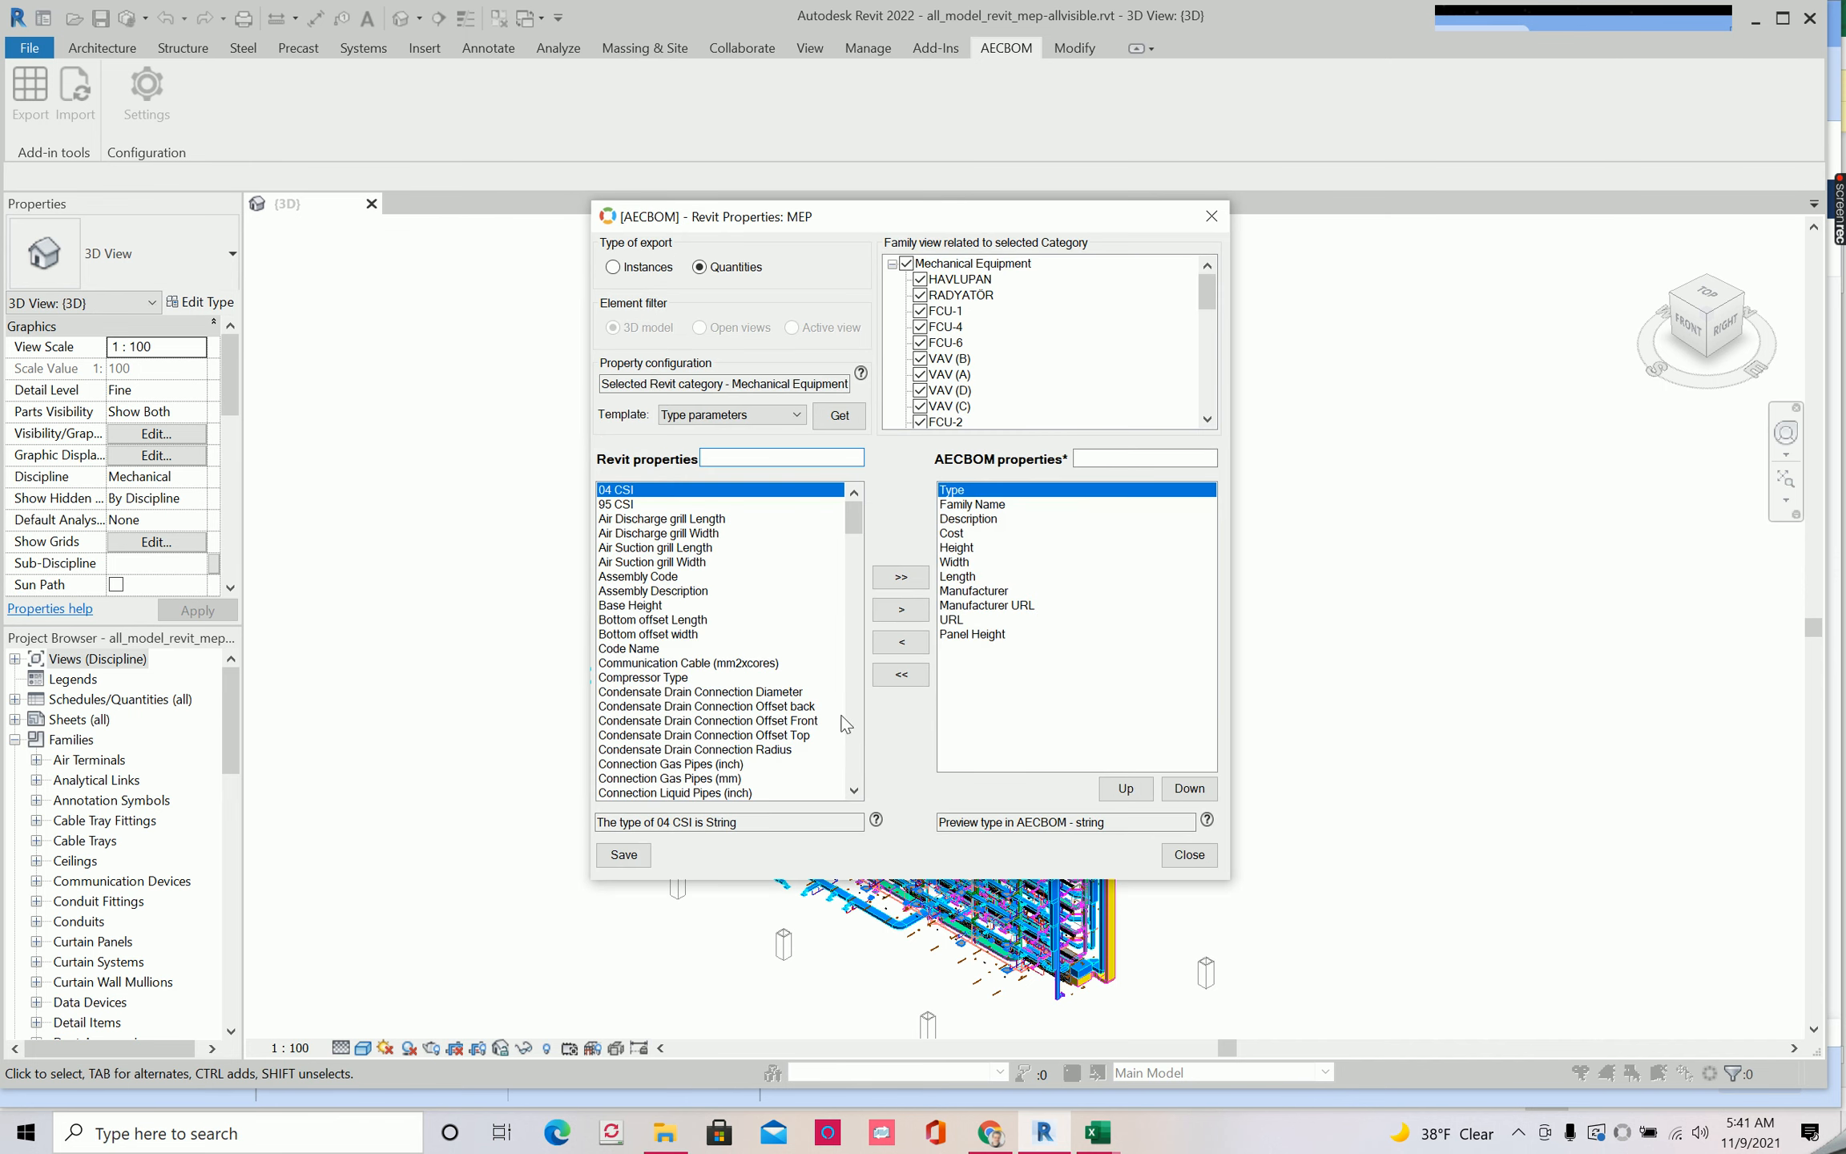
{"action": "left_click", "coordinate": [621, 856]}
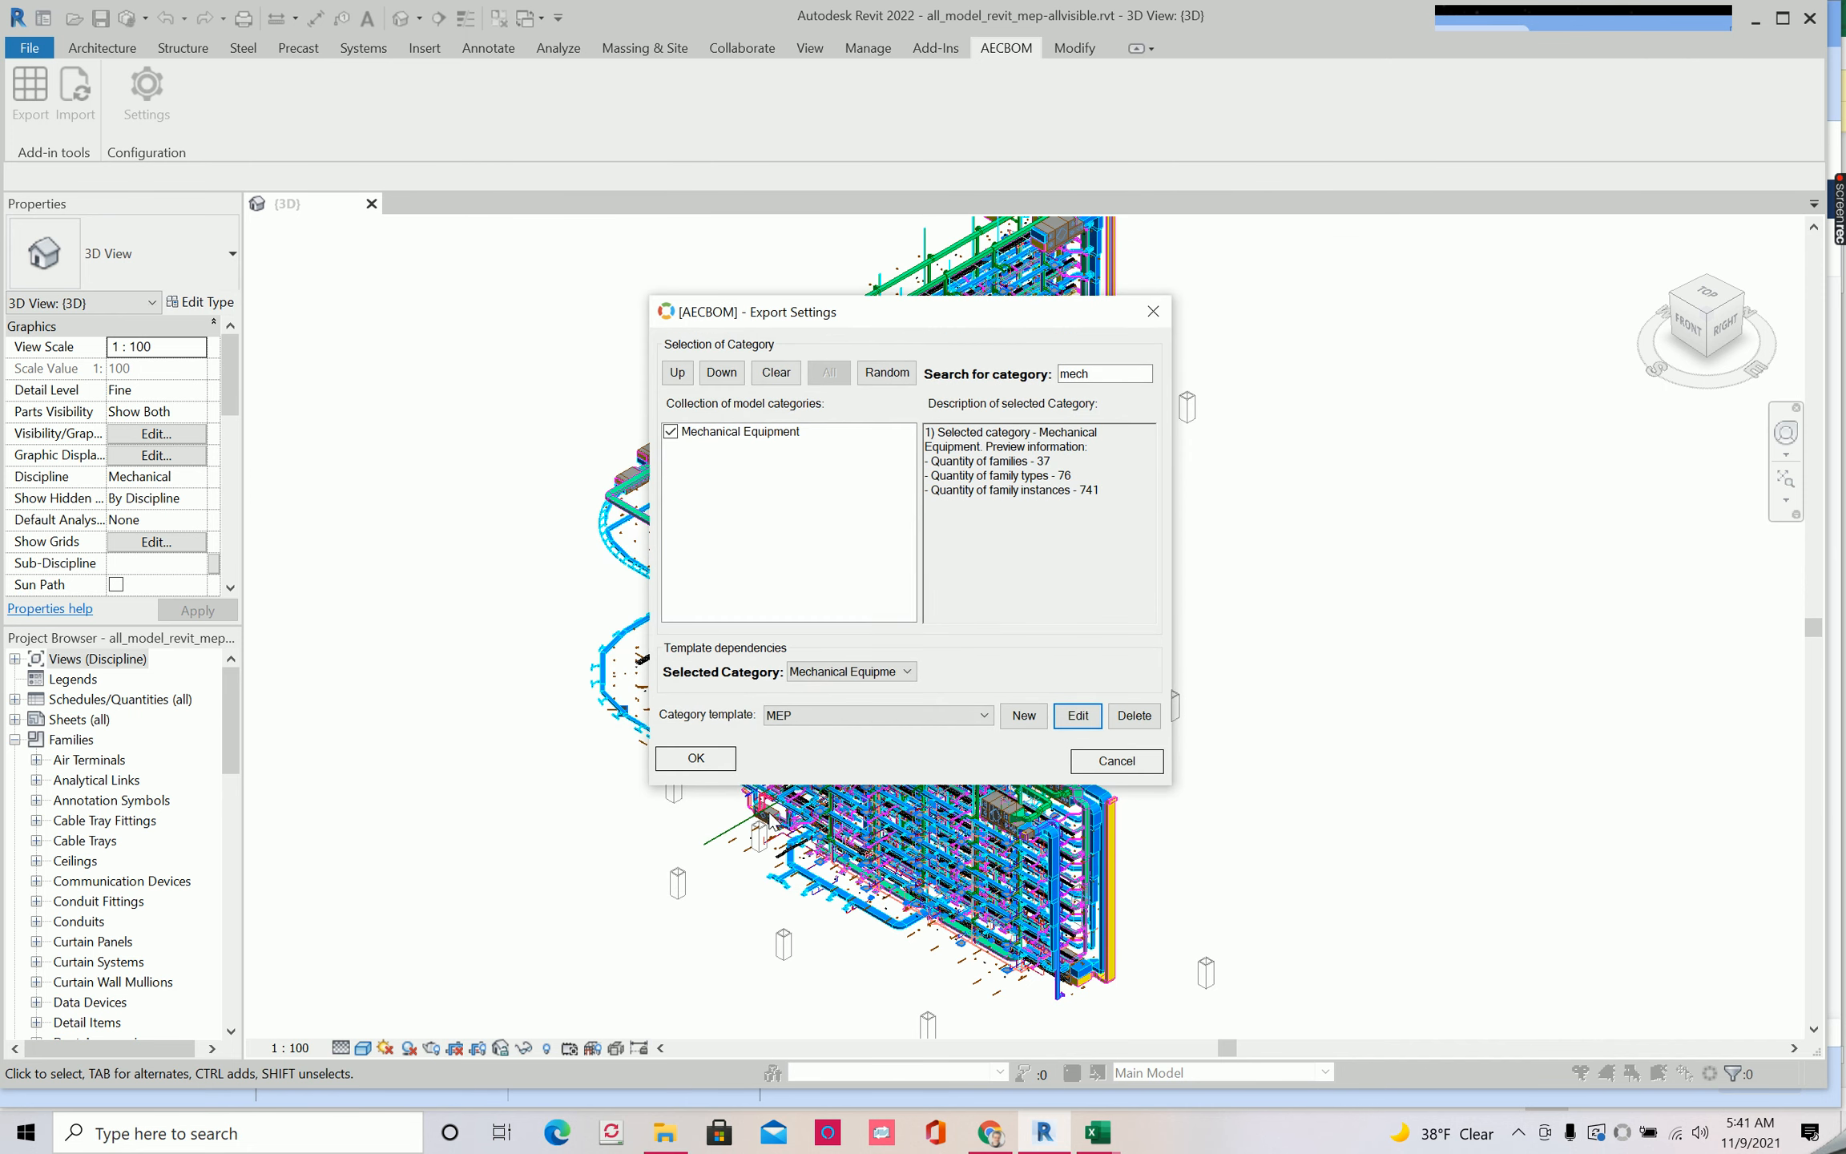
Export the Mechanical Equipment family types to the Revit Items catalog and update the matching part list
{"action": "left_click", "coordinate": [695, 758]}
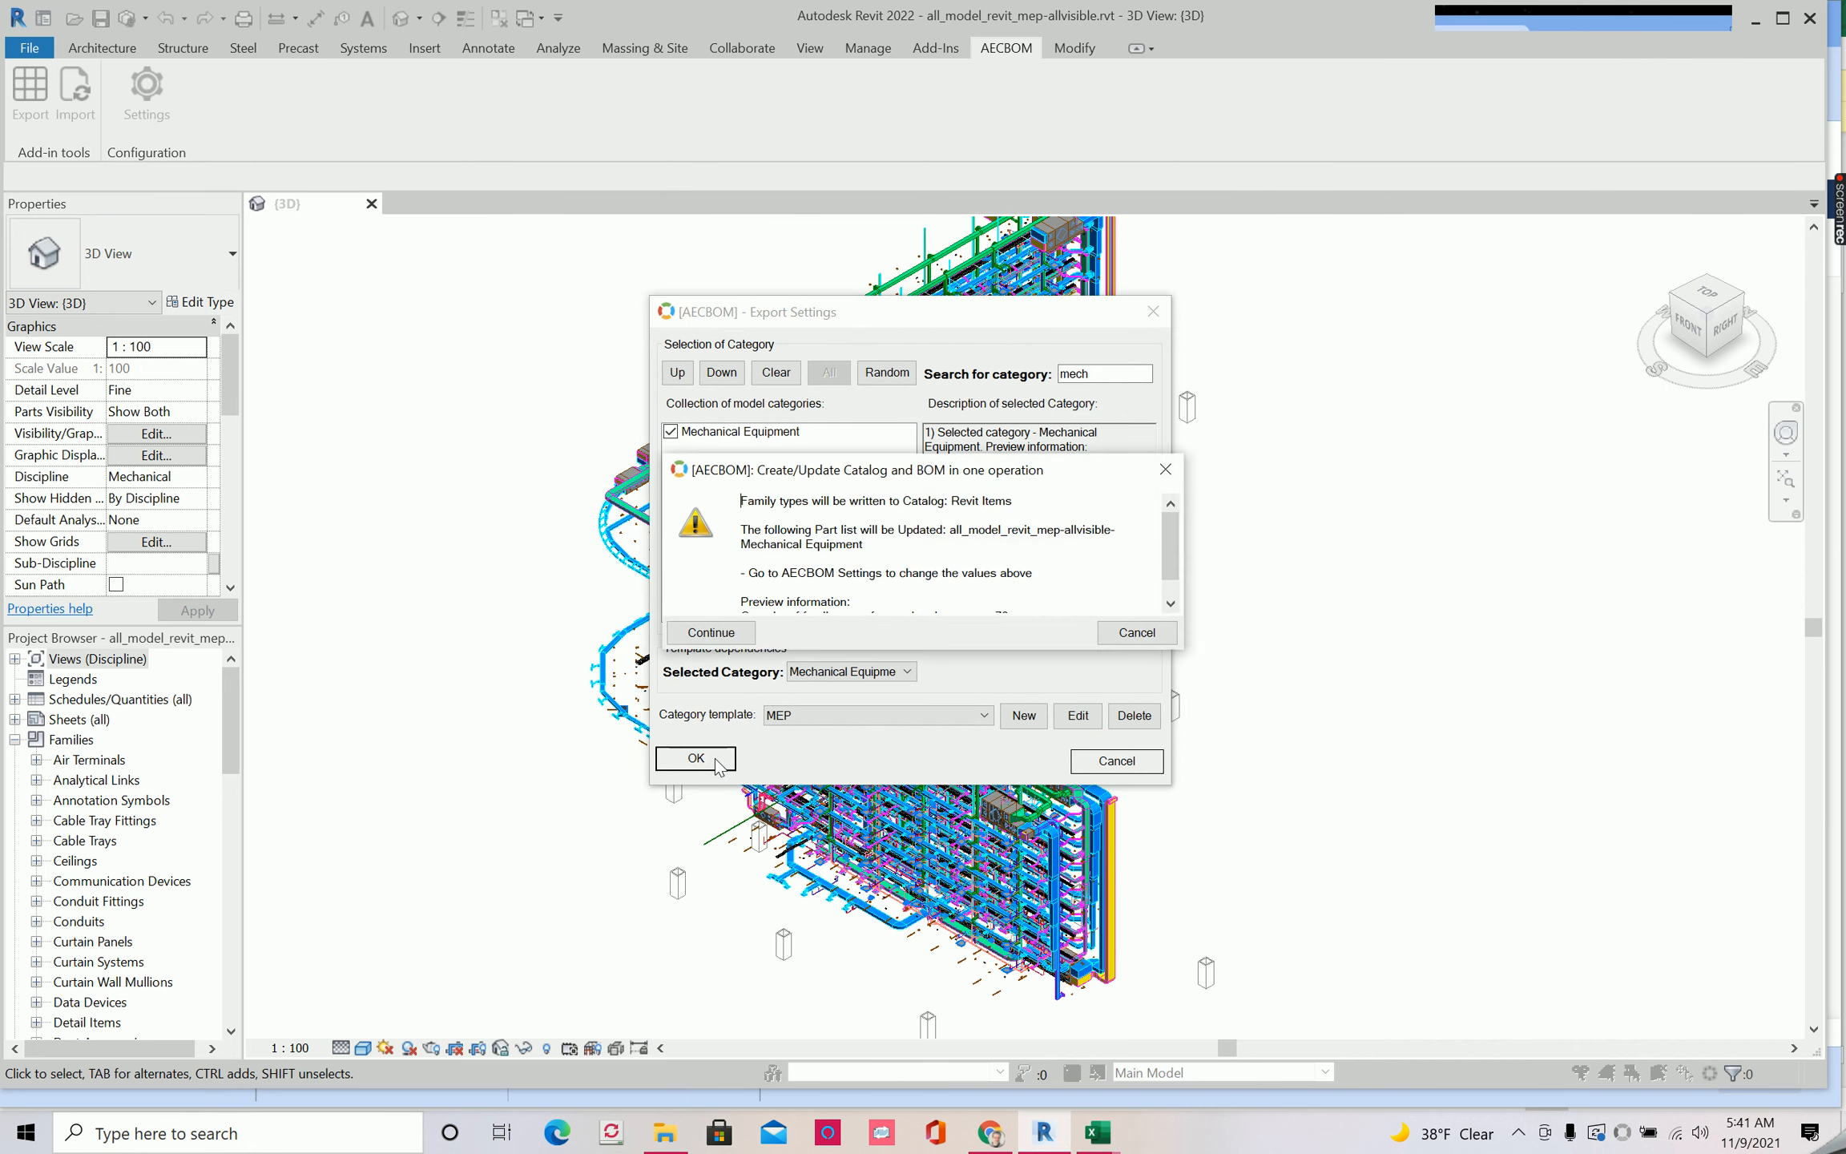
{"action": "left_click", "coordinate": [727, 634]}
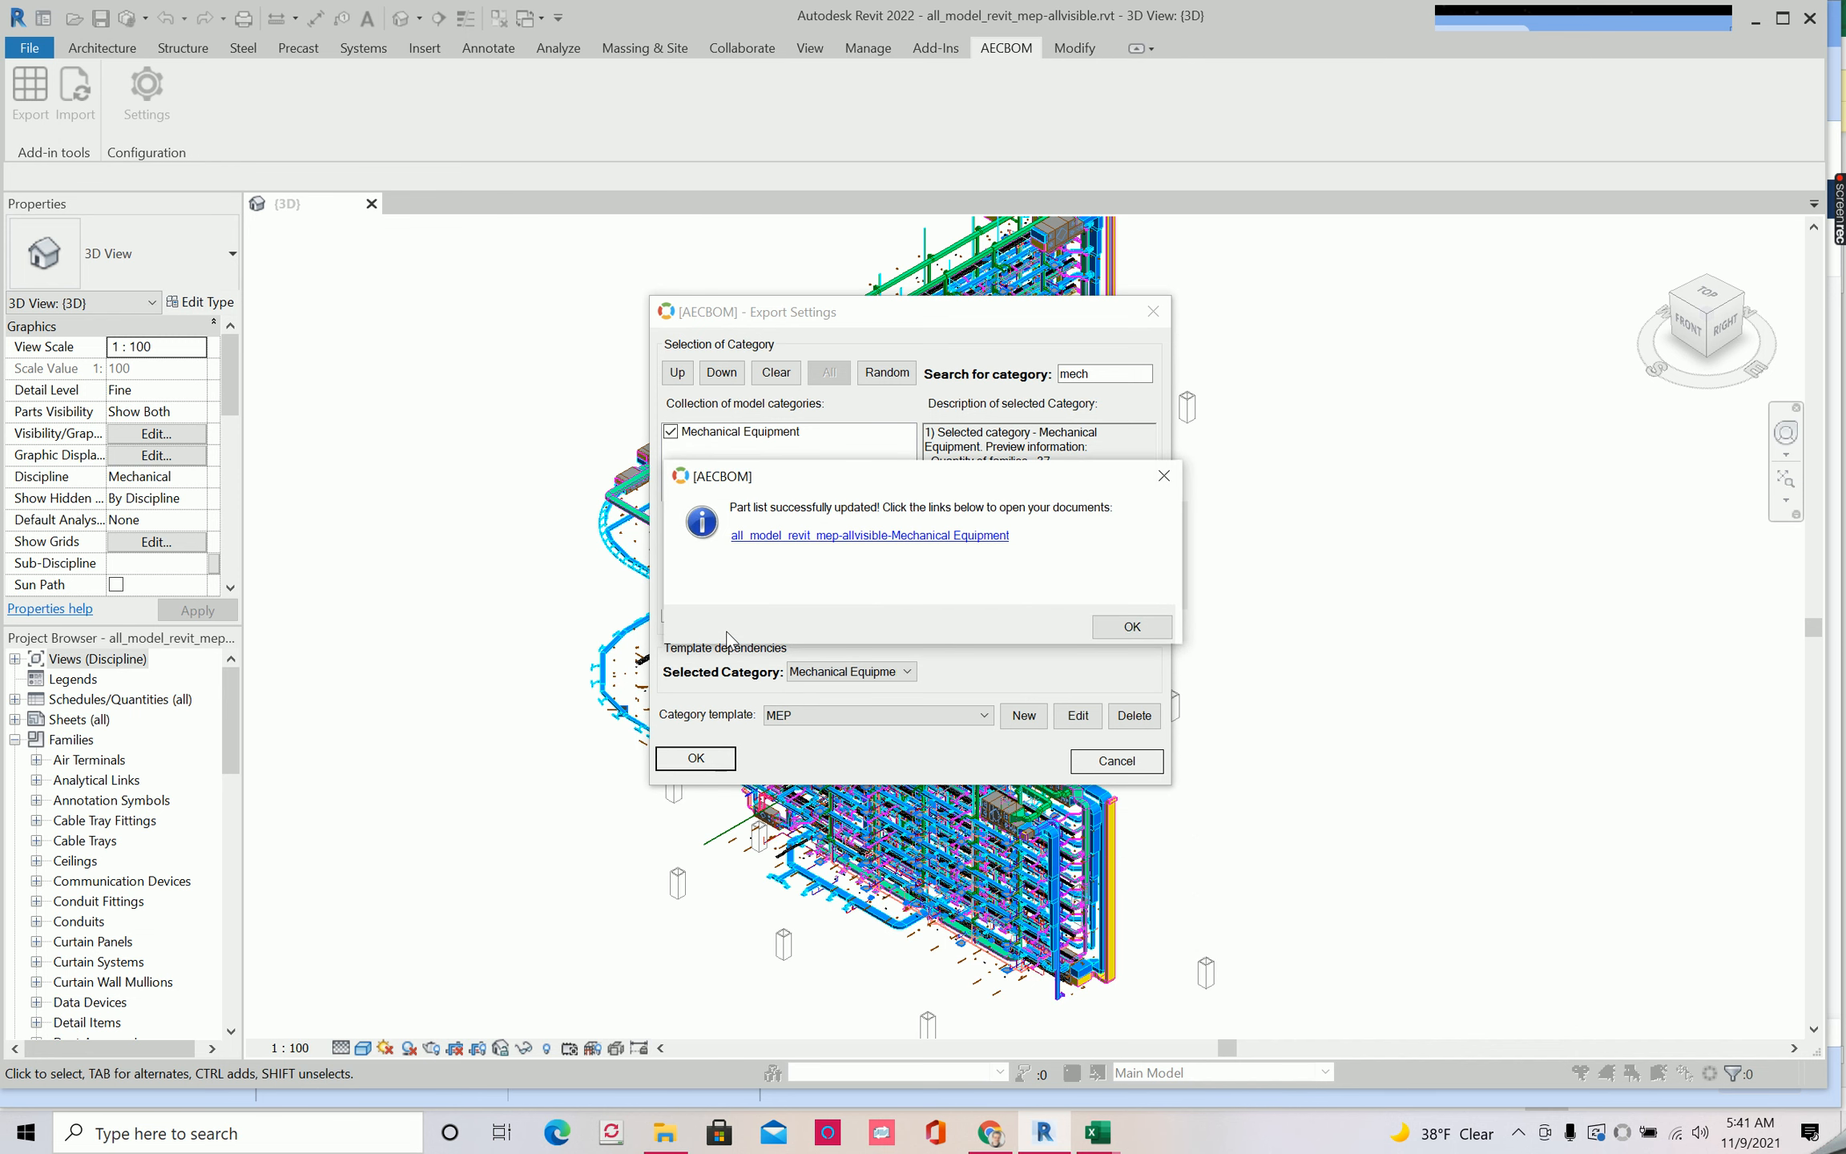
{"action": "left_click", "coordinate": [1150, 630]}
Switch to OpenBOM in the browser and examine the rows of the copied Mechanical Equipment BOM
{"action": "key", "text": "alt+Tab"}
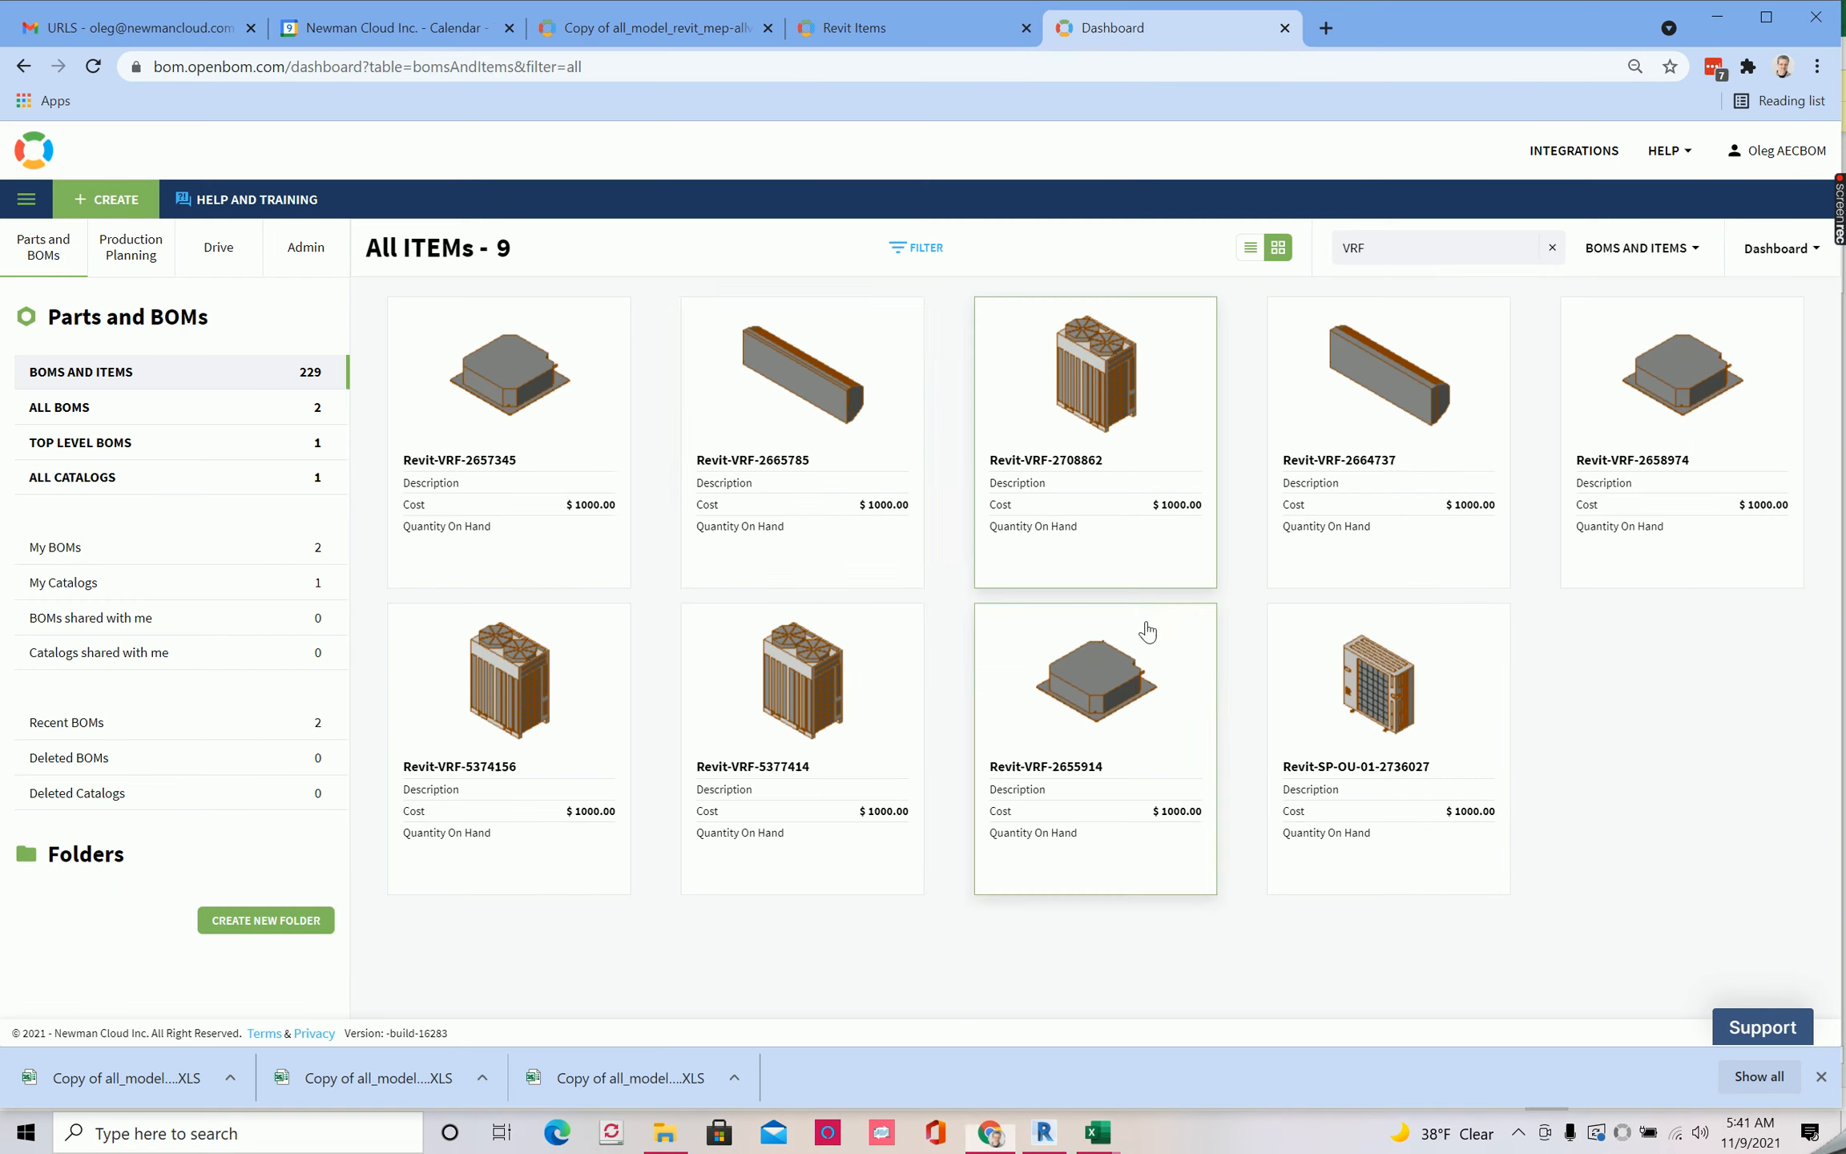
{"action": "left_click", "coordinate": [606, 34]}
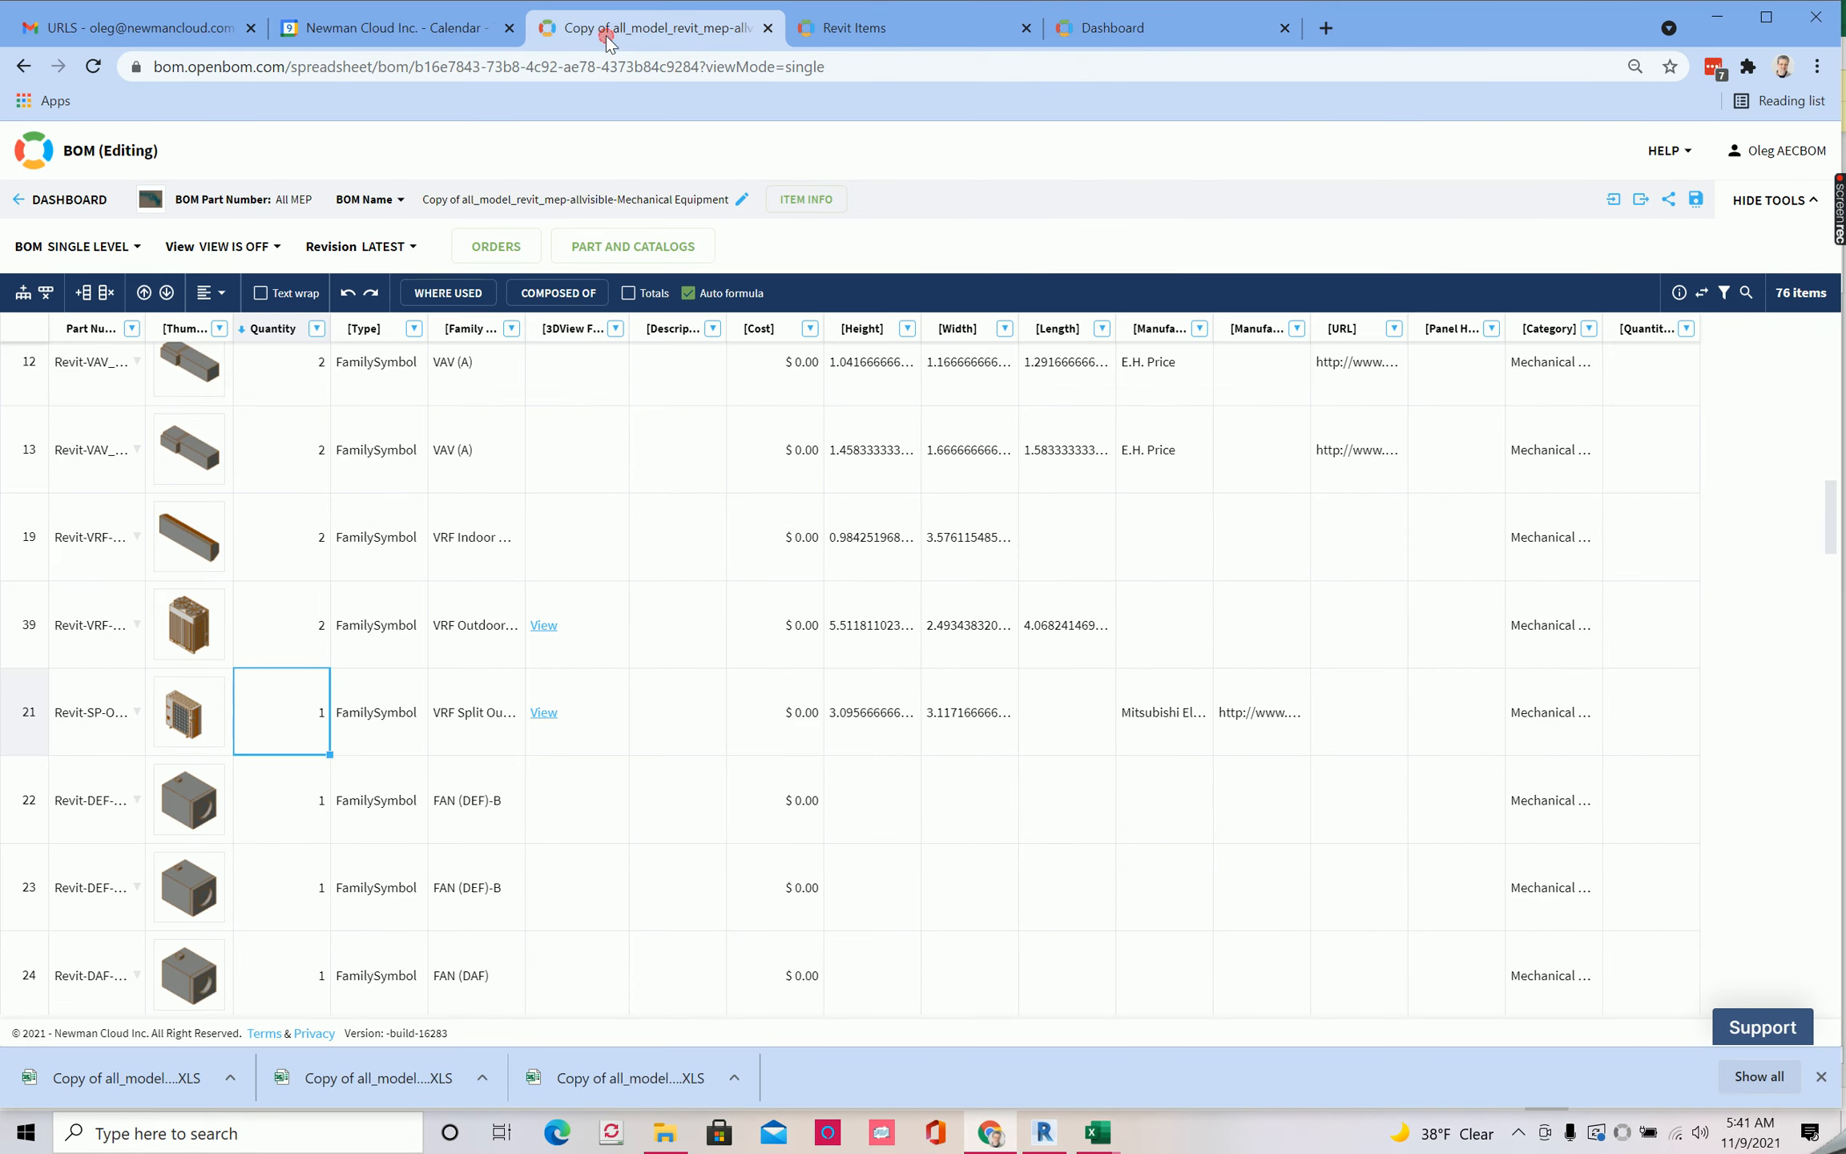
{"action": "scroll", "coordinate": [588, 670], "scroll_direction": "down", "scroll_amount": 4}
{"action": "scroll", "coordinate": [587, 669], "scroll_direction": "down", "scroll_amount": 8}
{"action": "scroll", "coordinate": [589, 670], "scroll_direction": "down", "scroll_amount": 3}
{"action": "scroll", "coordinate": [589, 670], "scroll_direction": "up", "scroll_amount": 20}
{"action": "scroll", "coordinate": [589, 670], "scroll_direction": "up", "scroll_amount": 10}
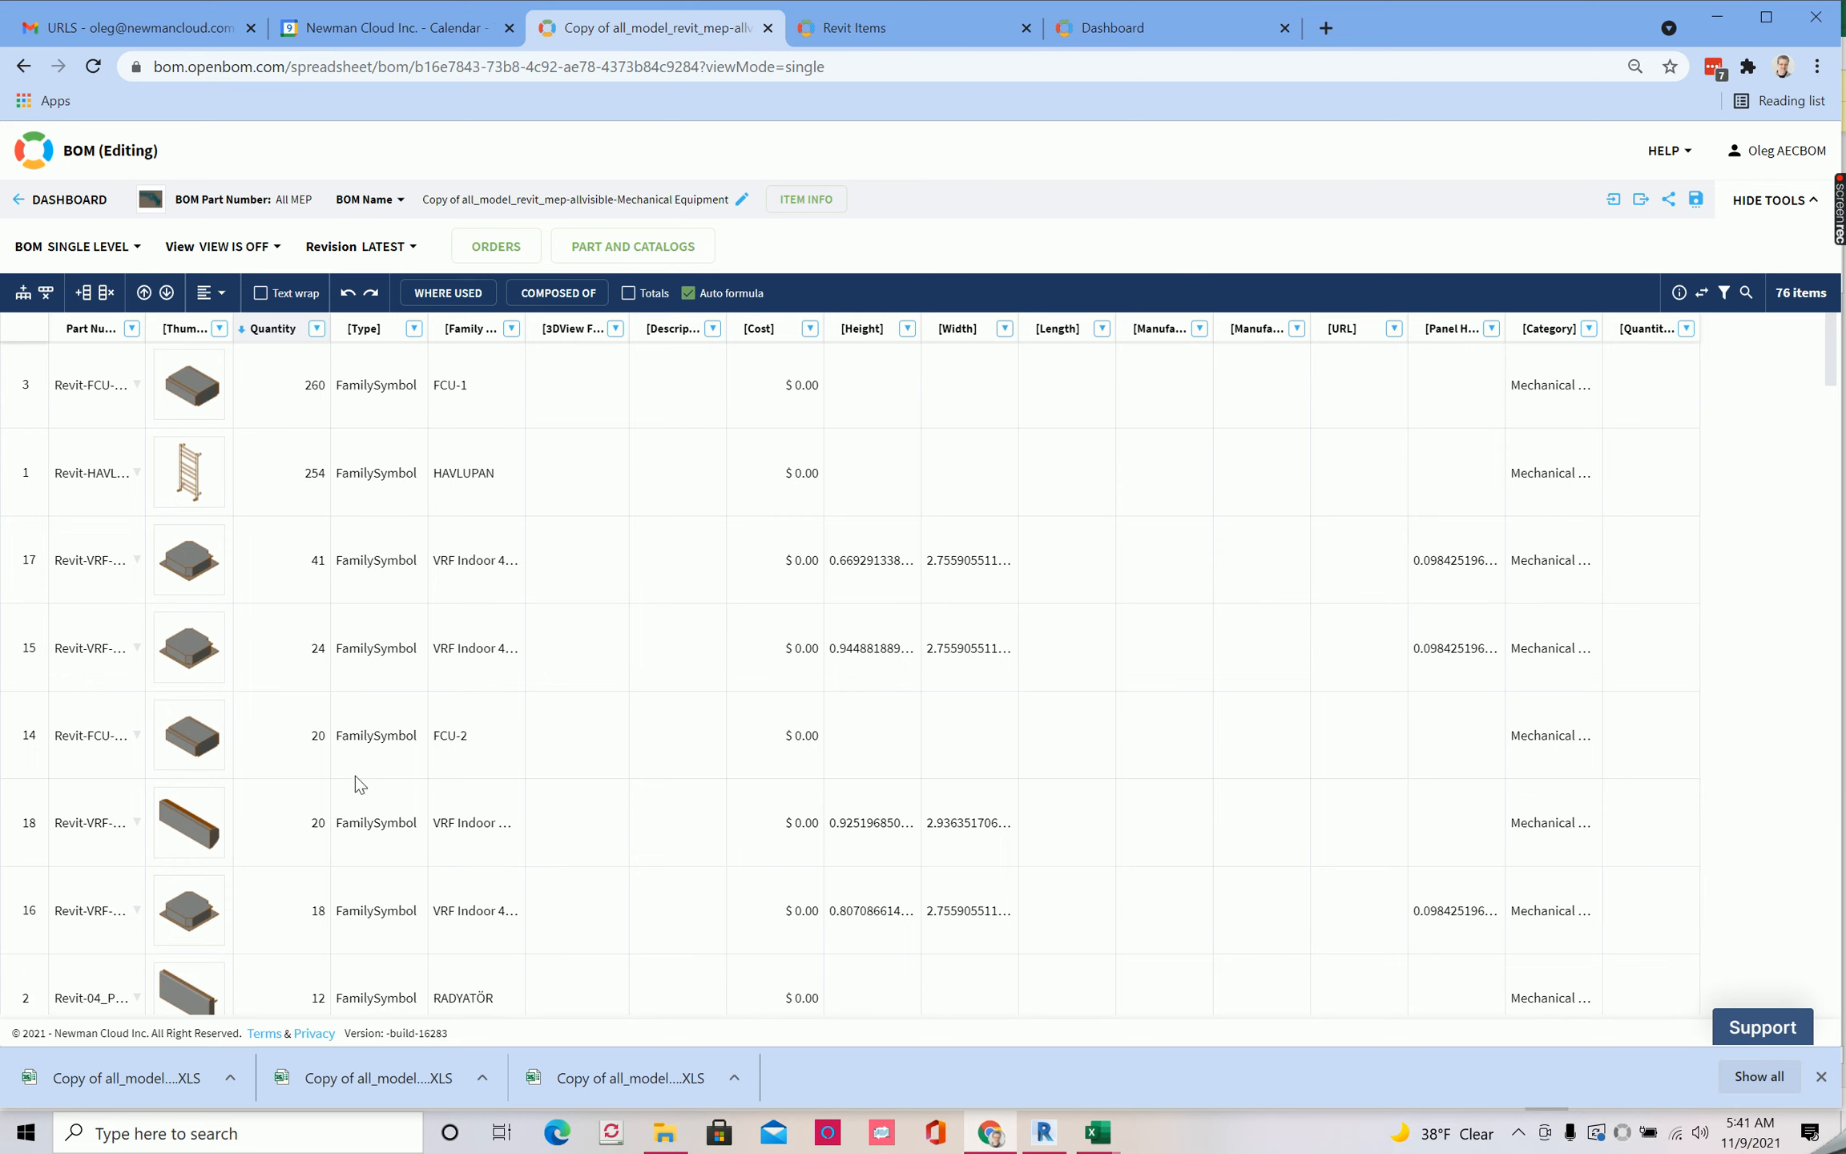
{"action": "scroll", "coordinate": [341, 730], "scroll_direction": "down", "scroll_amount": 3}
{"action": "scroll", "coordinate": [341, 729], "scroll_direction": "up", "scroll_amount": 3}
Sort the BOM by ascending quantity and look over its export options and rows
{"action": "left_click", "coordinate": [275, 329]}
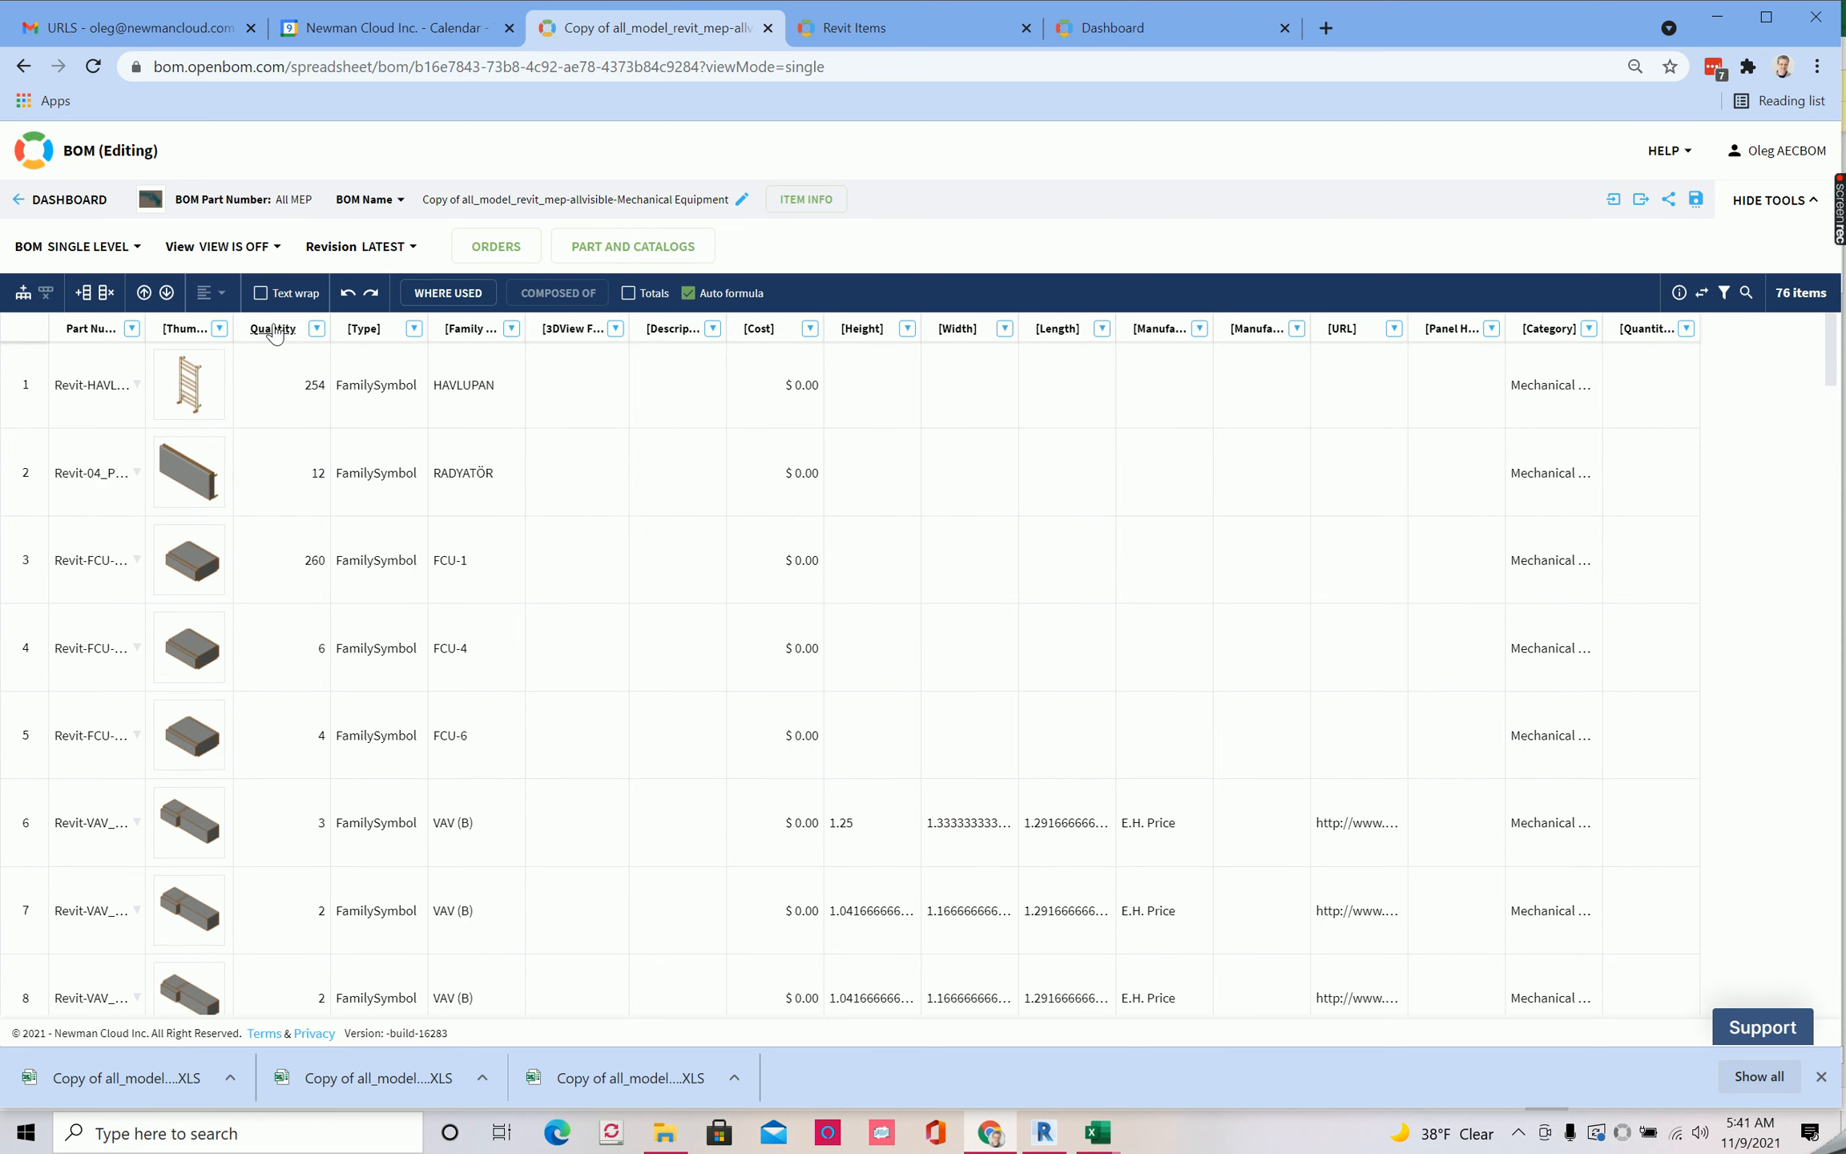
{"action": "left_click", "coordinate": [275, 330]}
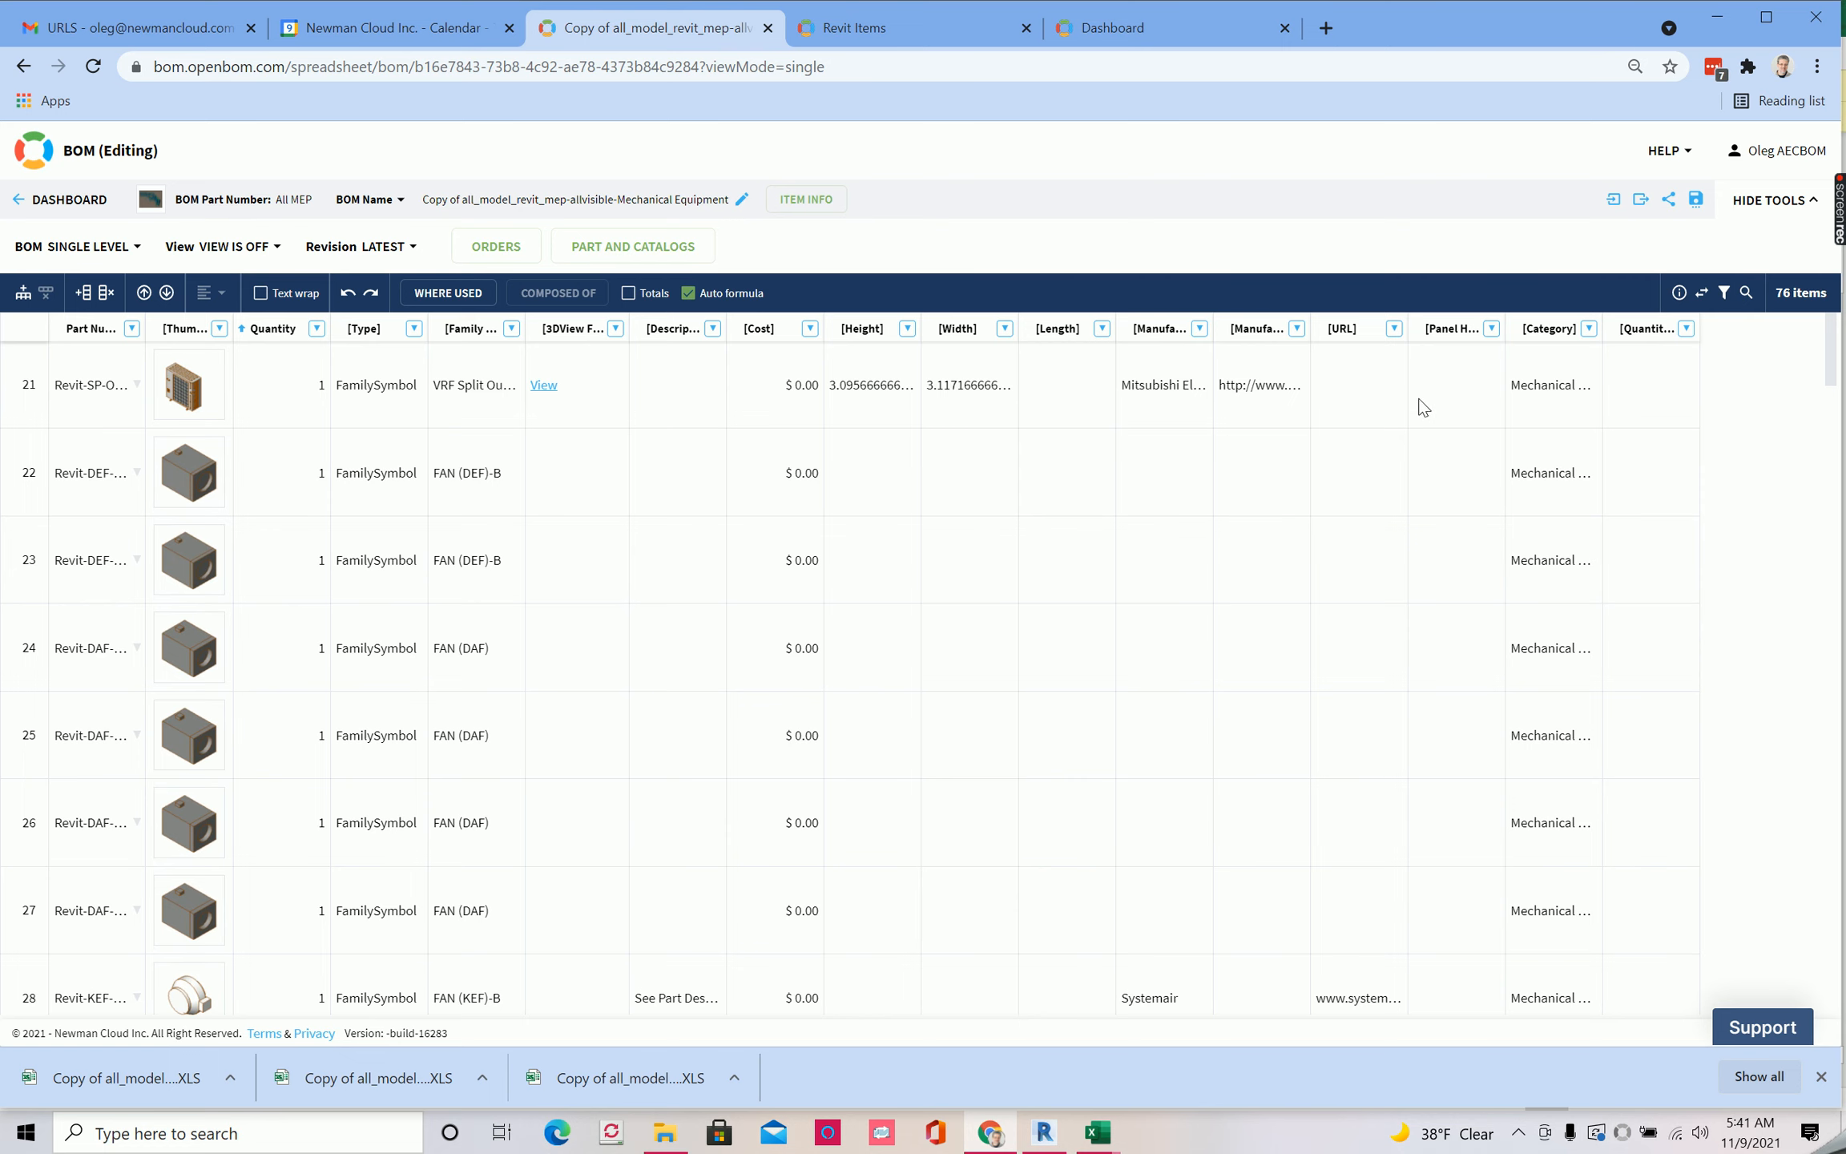
{"action": "left_click", "coordinate": [1643, 202]}
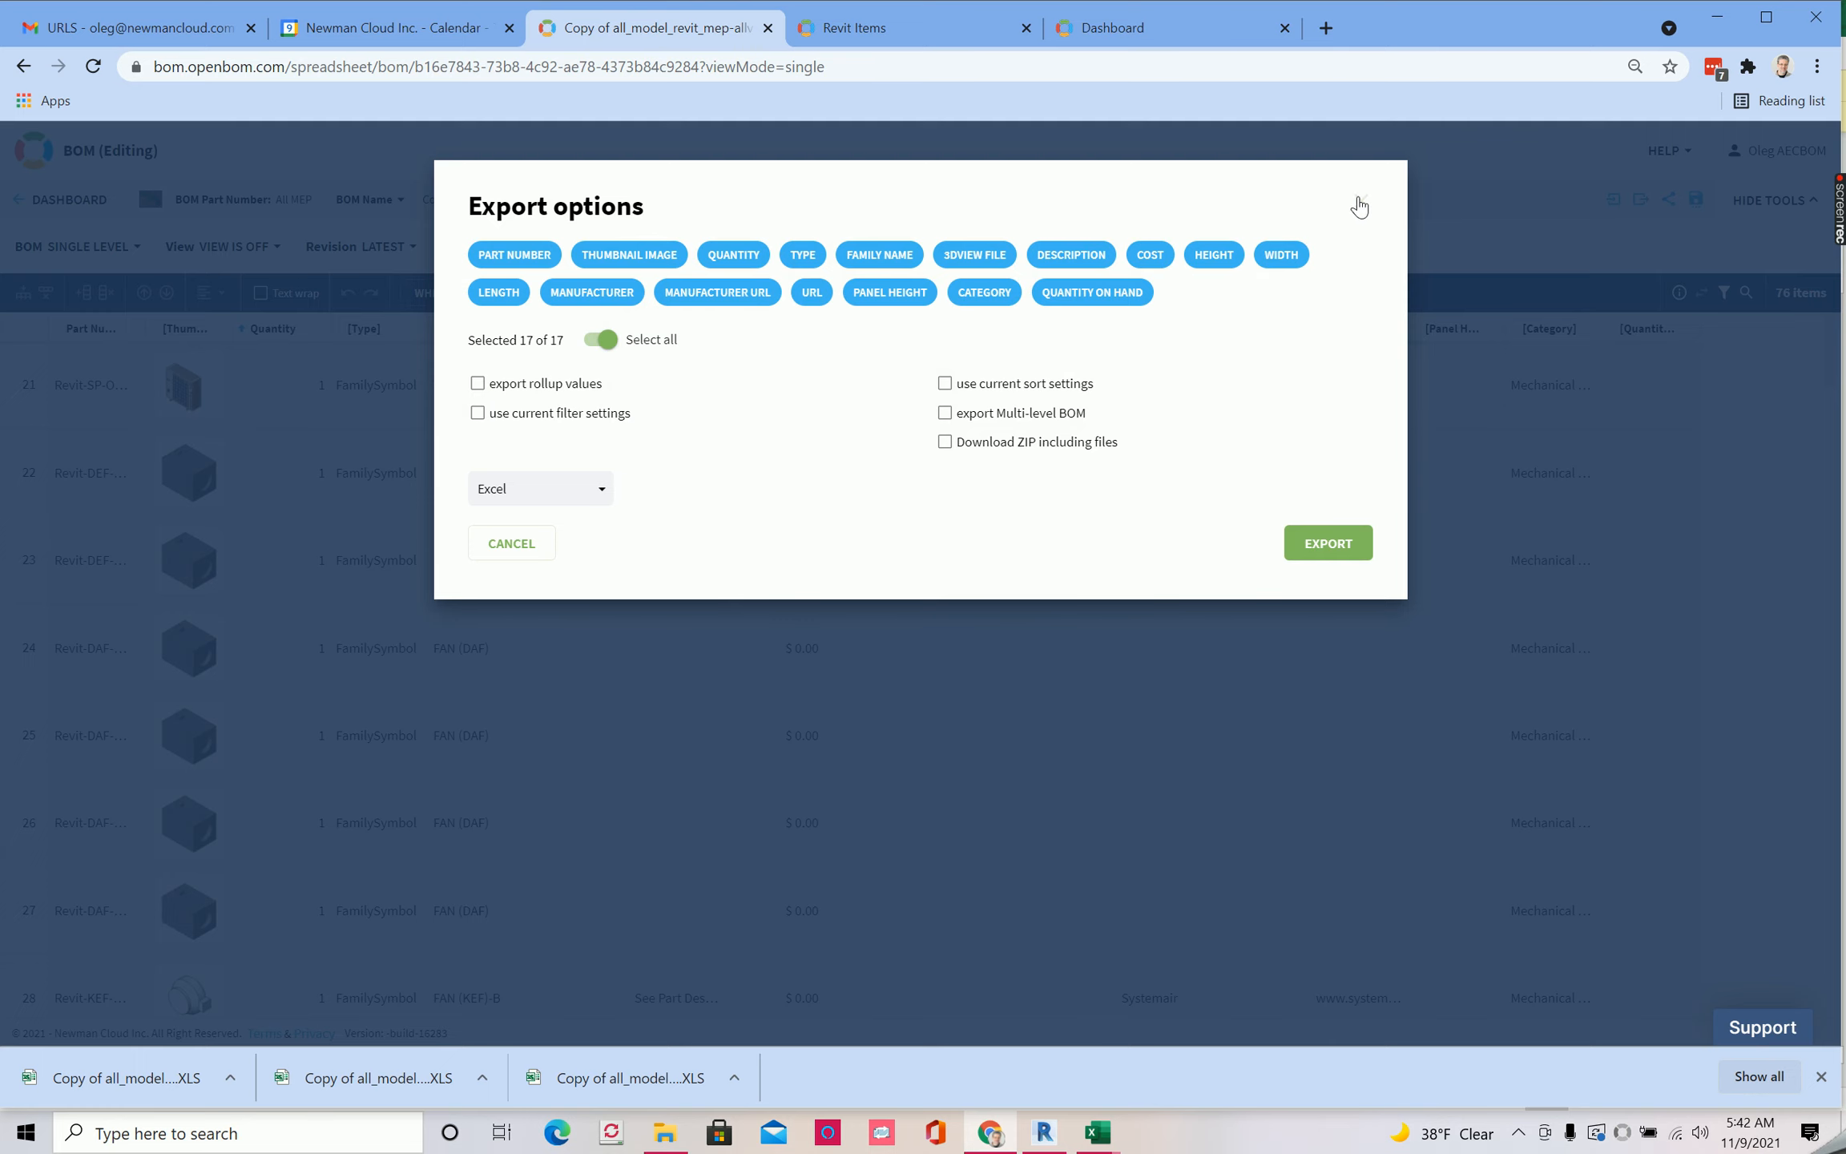
{"action": "left_click", "coordinate": [1360, 205]}
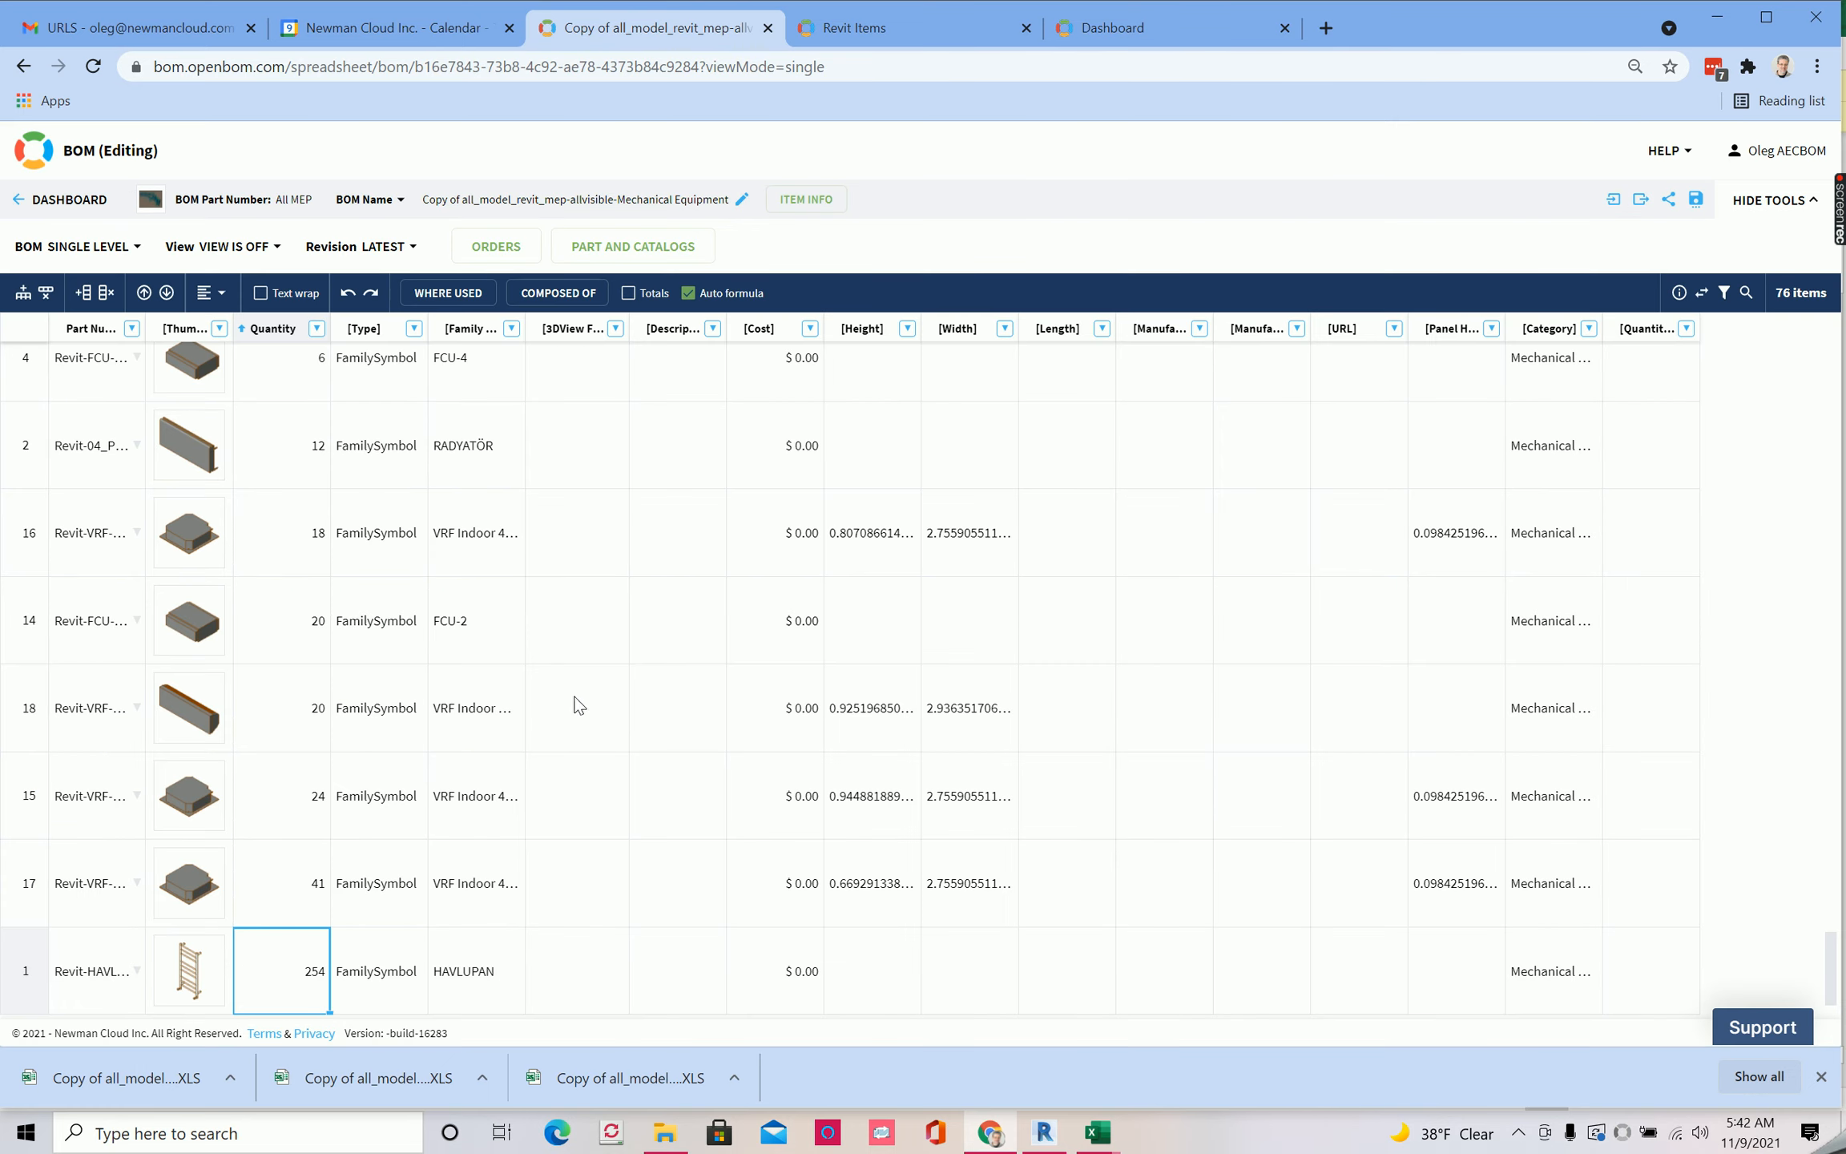
{"action": "scroll", "coordinate": [558, 680], "scroll_direction": "up", "scroll_amount": 20}
{"action": "scroll", "coordinate": [555, 672], "scroll_direction": "up", "scroll_amount": 20}
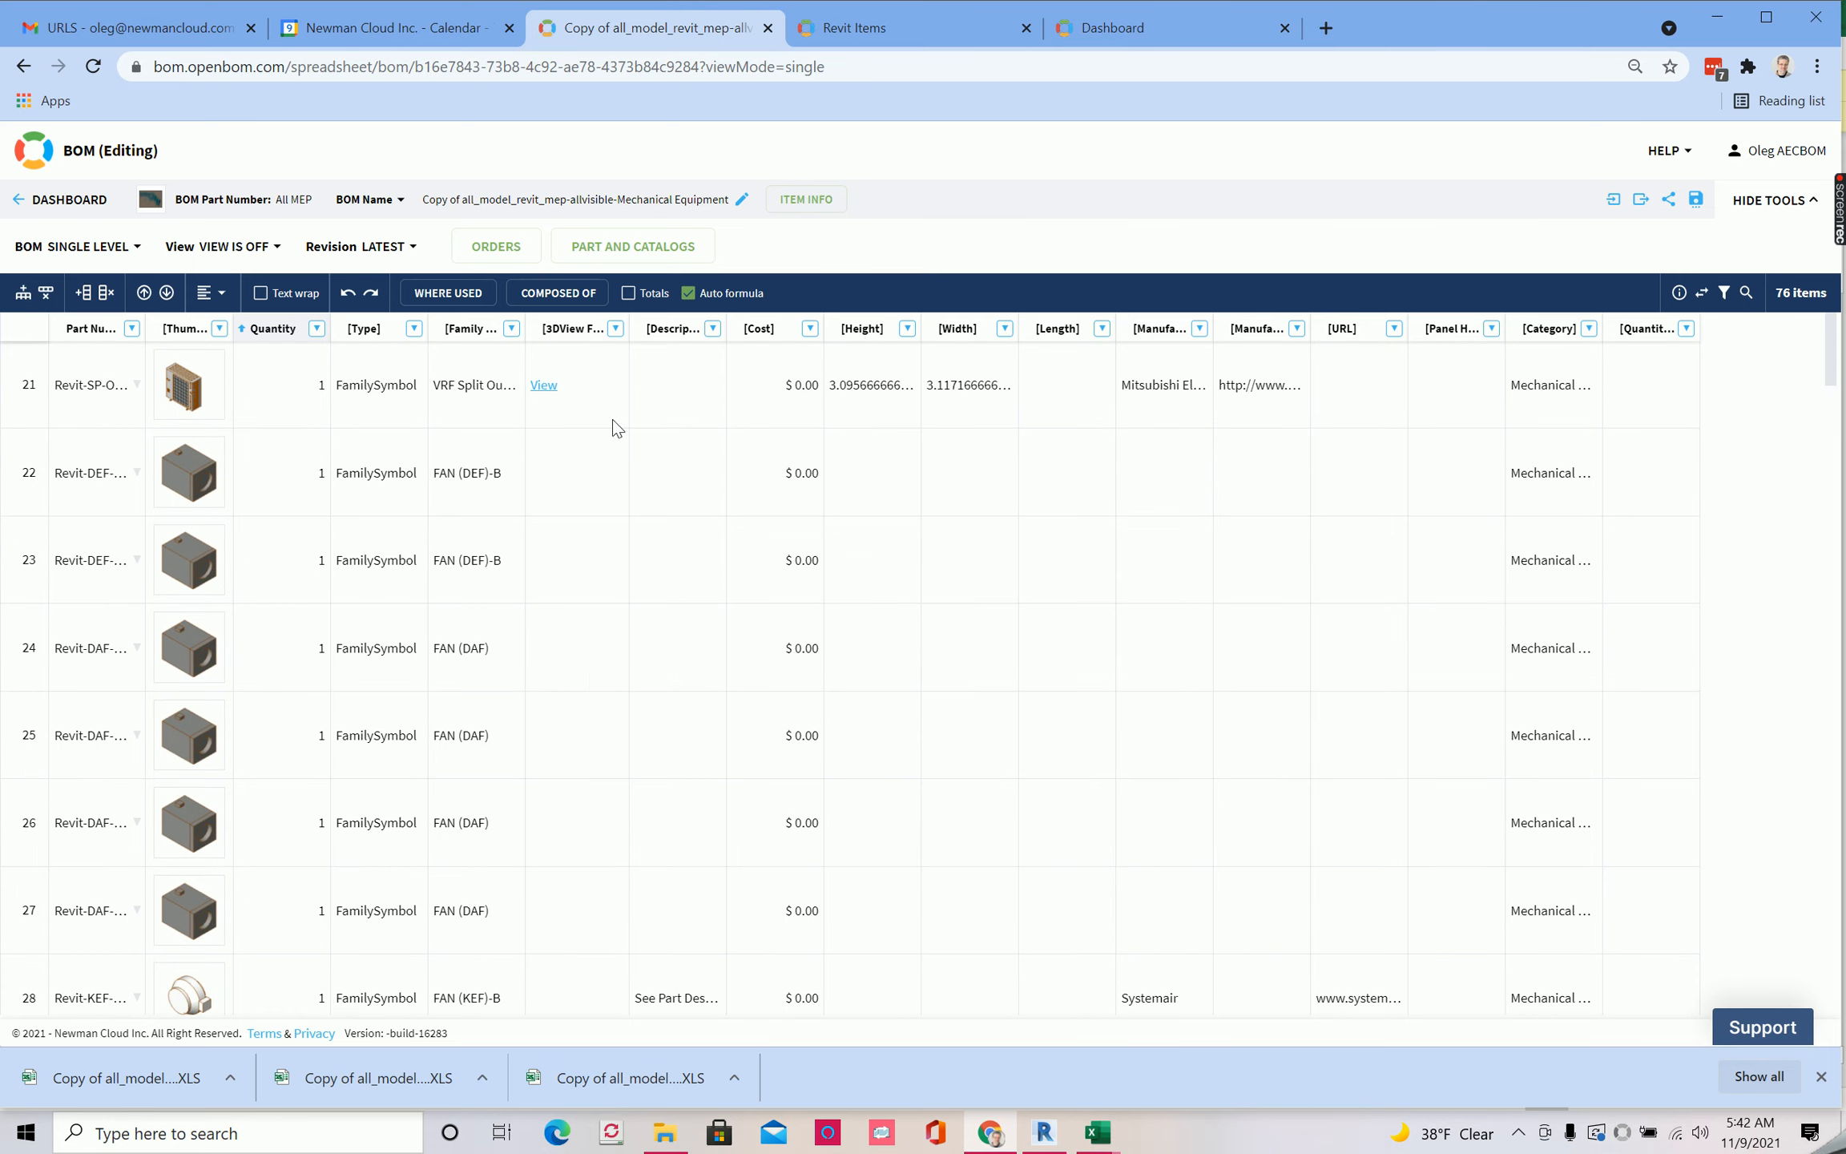
View the 3D models of Revit-VRF-2708862 from the dashboard and of All MEP from the Revit Items catalog
{"action": "left_click", "coordinate": [1113, 33]}
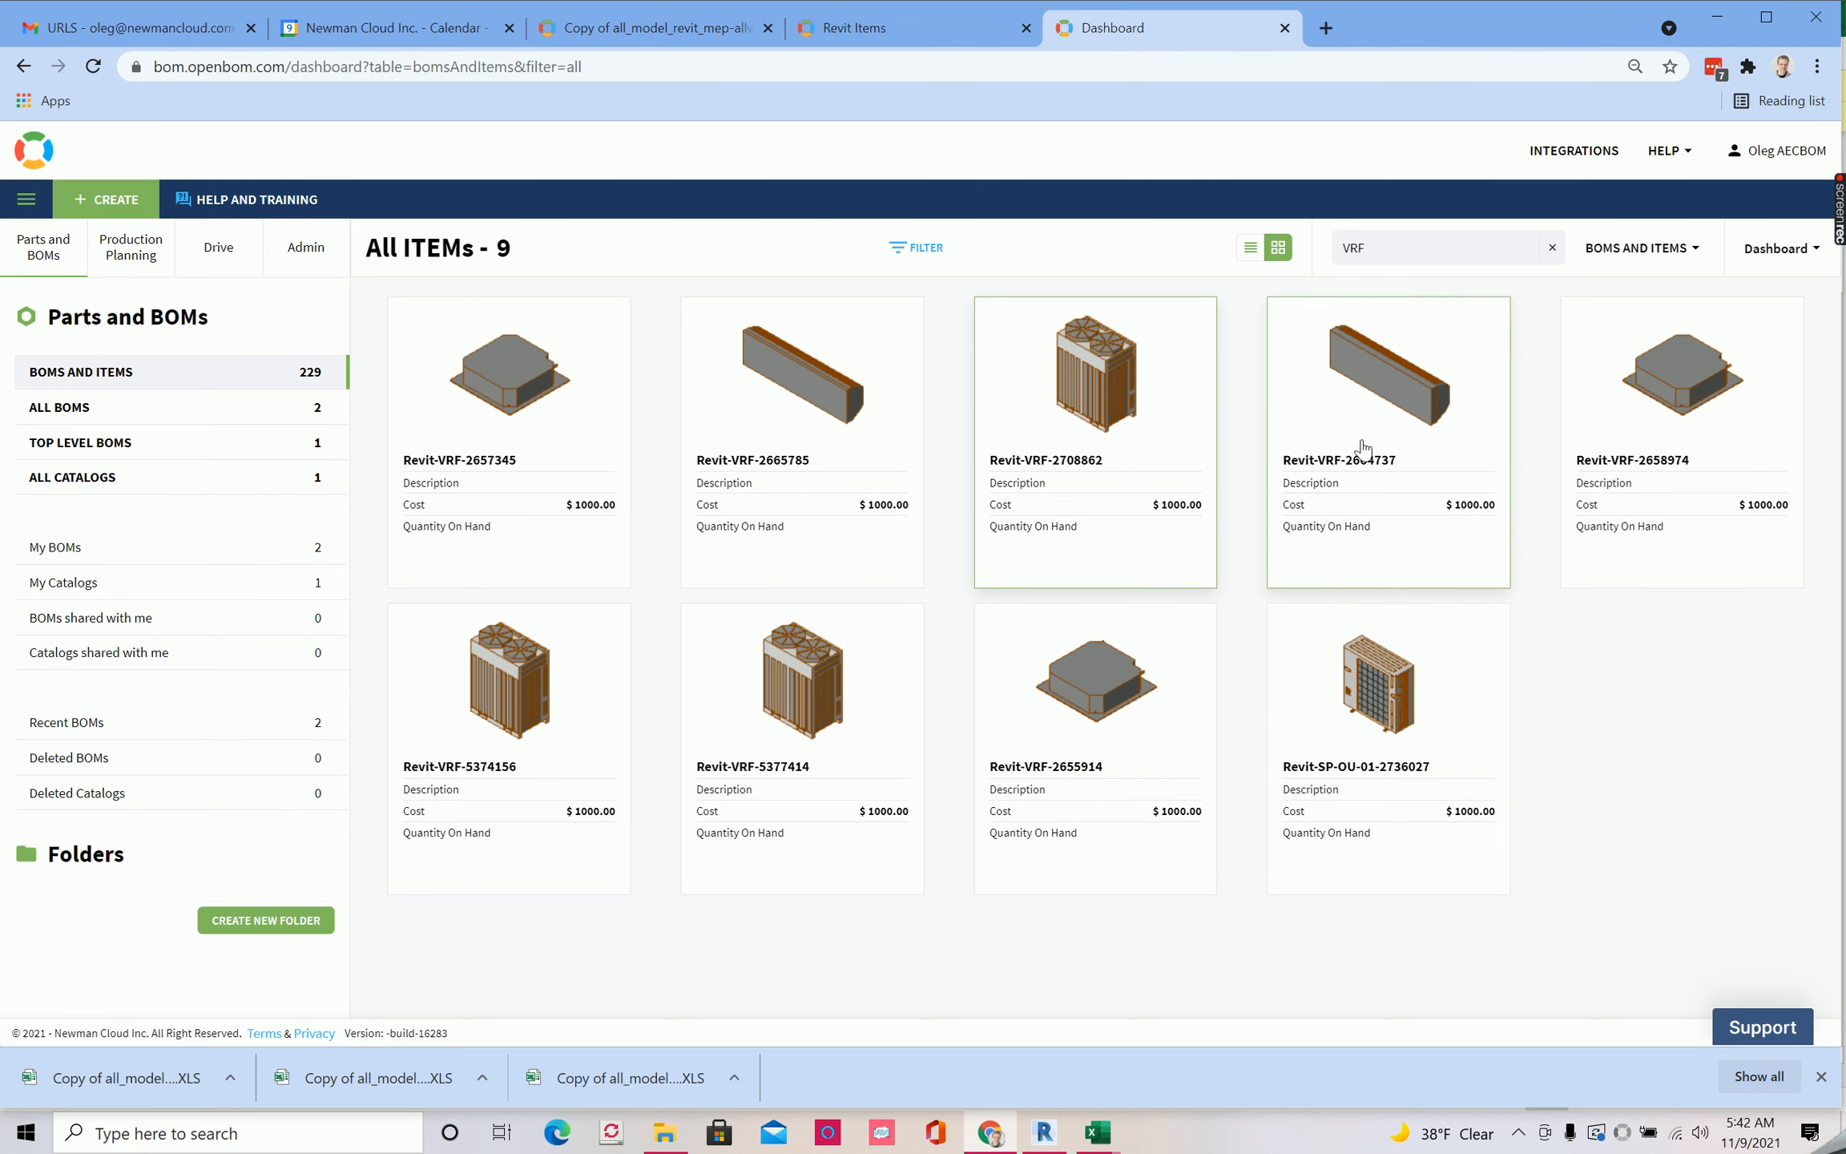
{"action": "left_click", "coordinate": [1106, 431]}
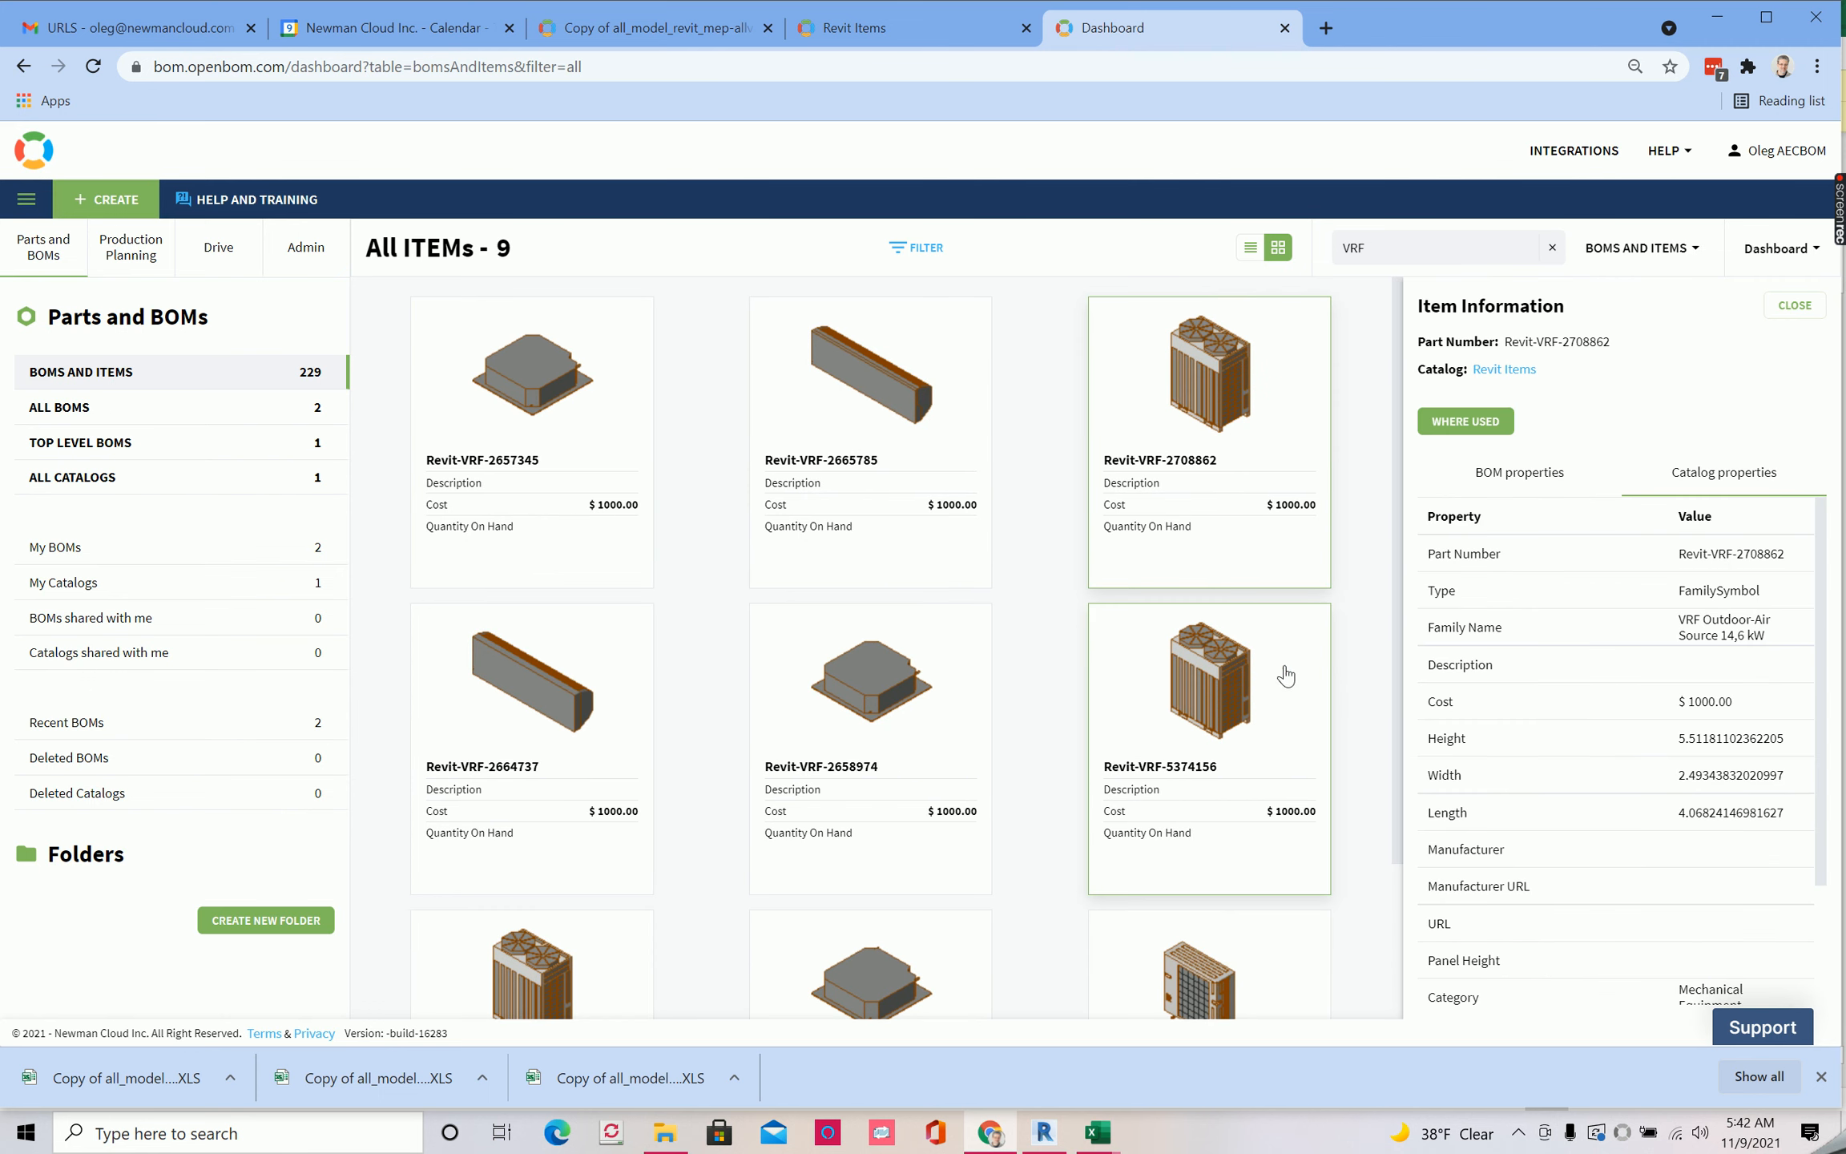
{"action": "scroll", "coordinate": [1509, 771], "scroll_direction": "down", "scroll_amount": 2}
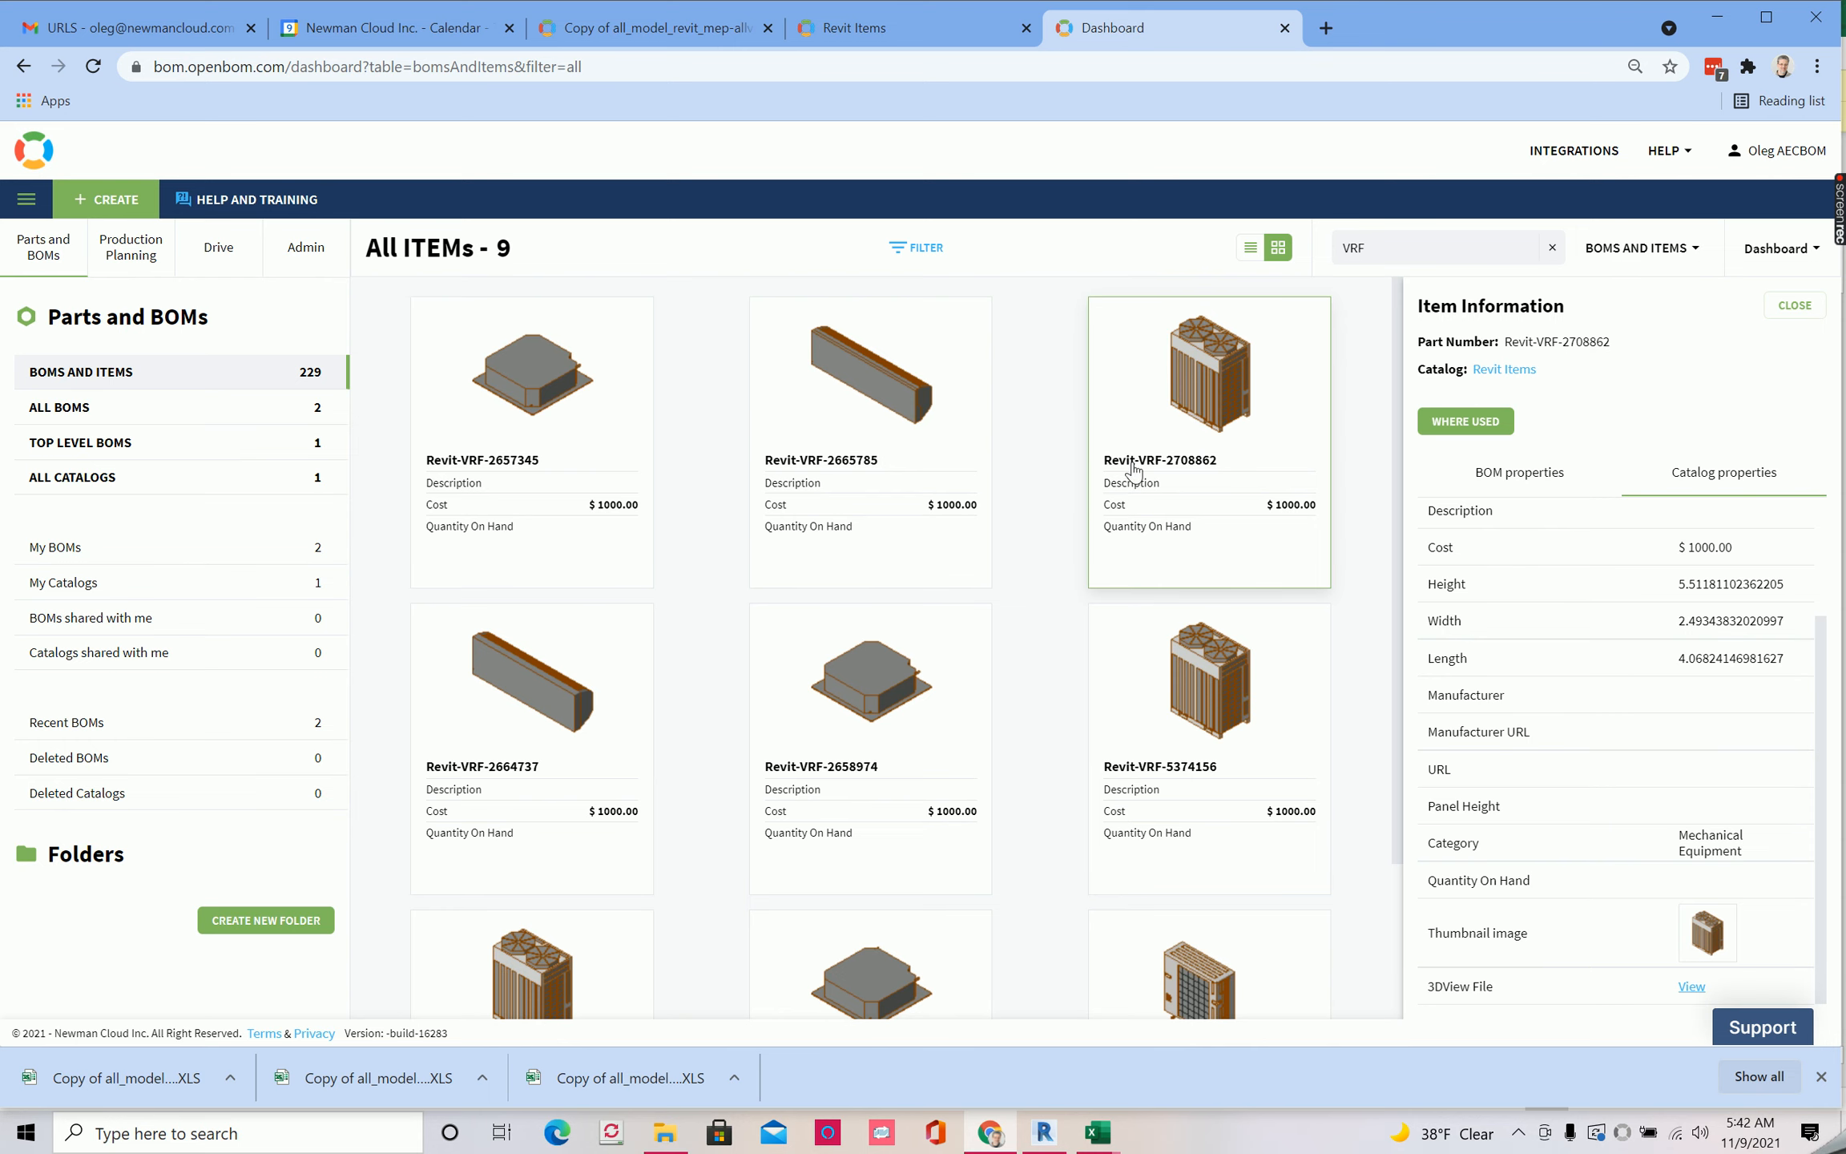
{"action": "left_click", "coordinate": [1692, 987]}
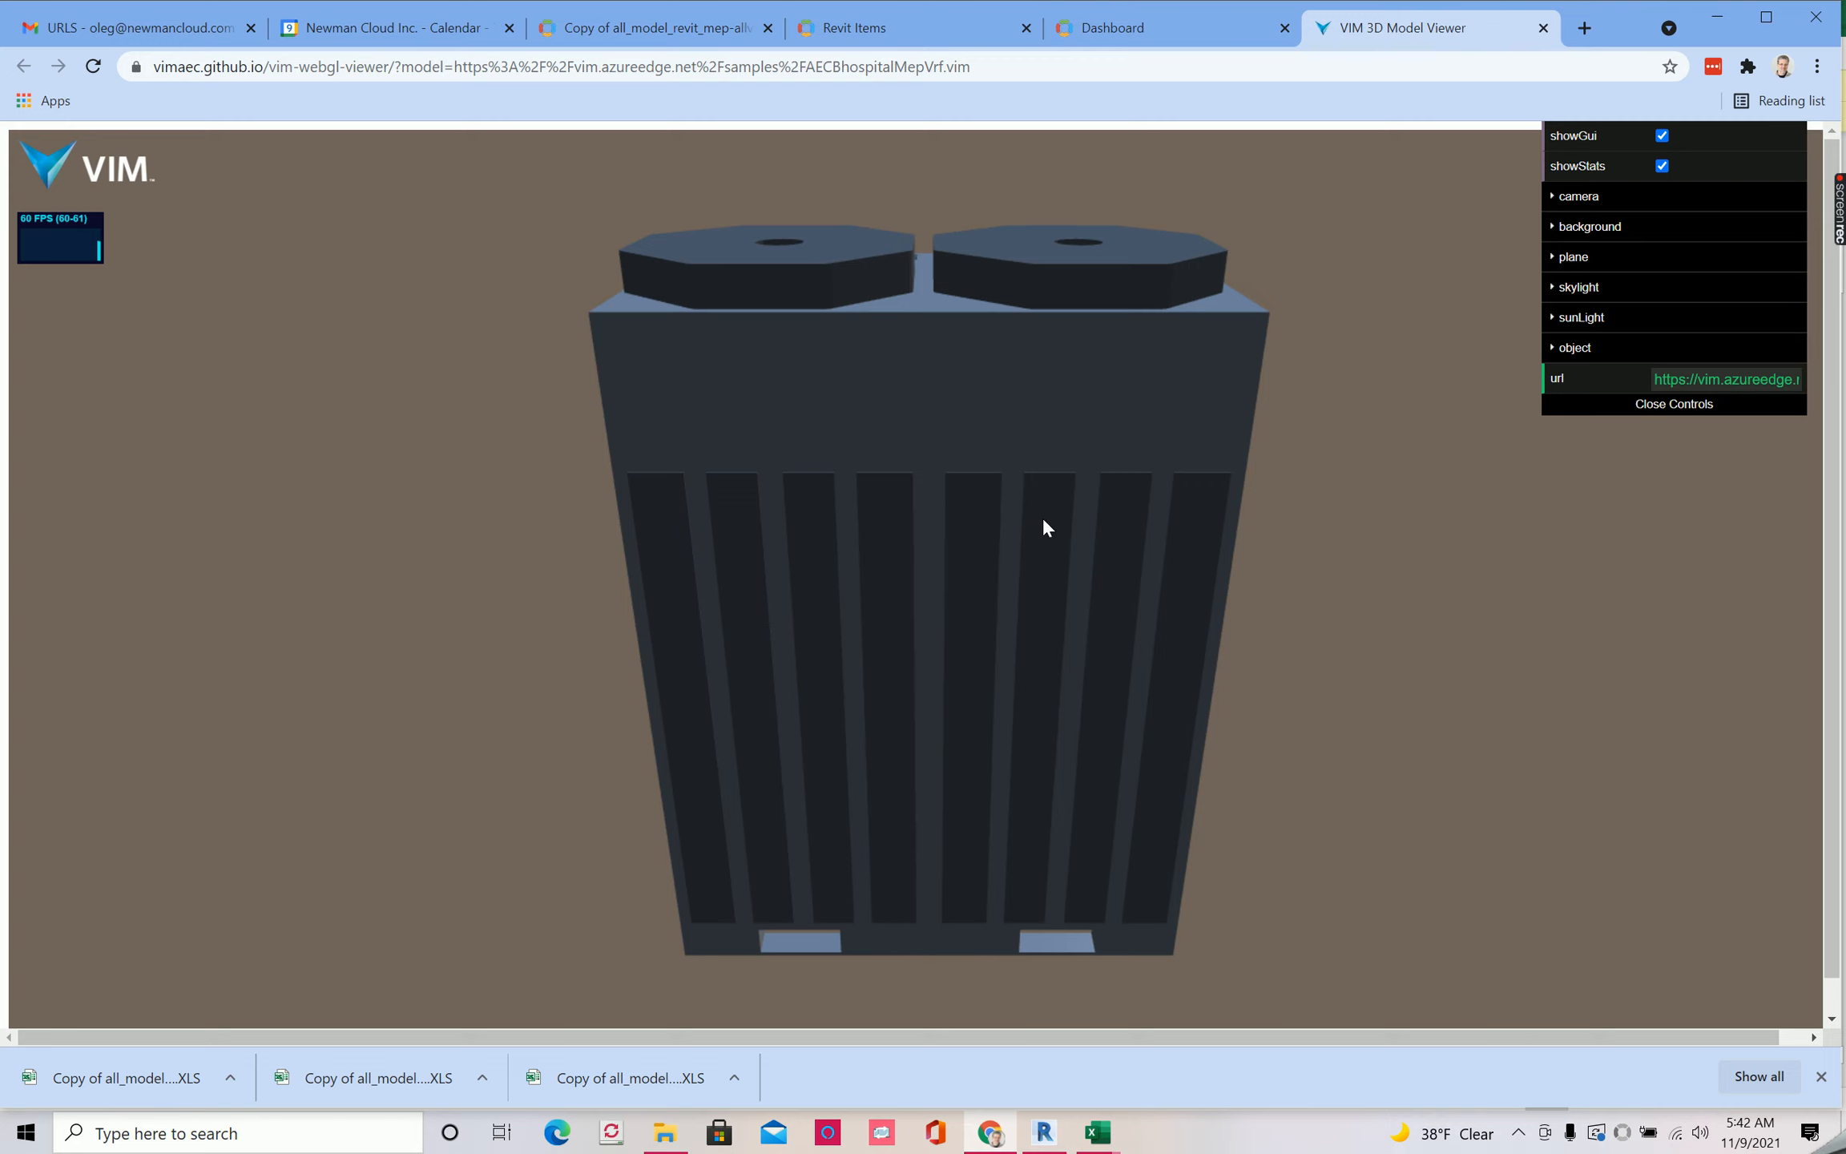
{"action": "left_click", "coordinate": [825, 31]}
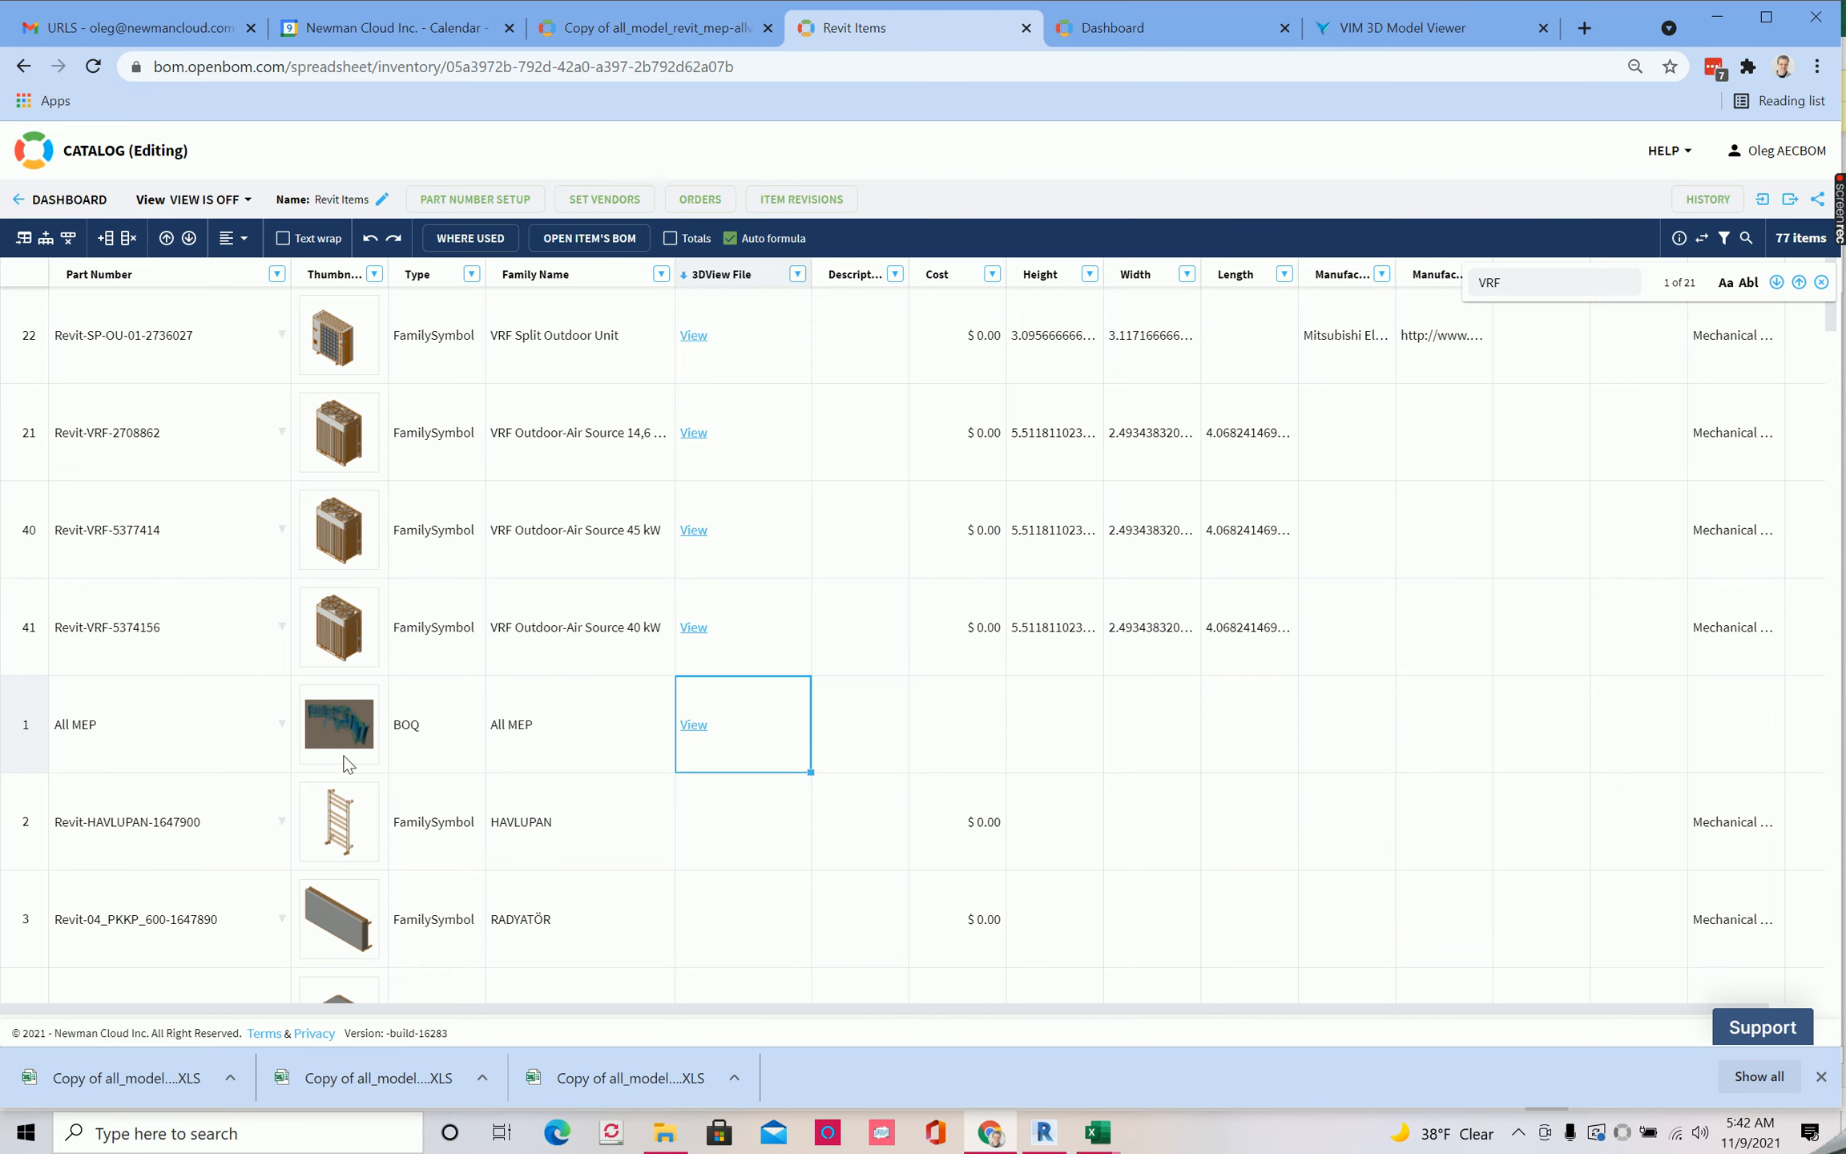
{"action": "left_click", "coordinate": [693, 723]}
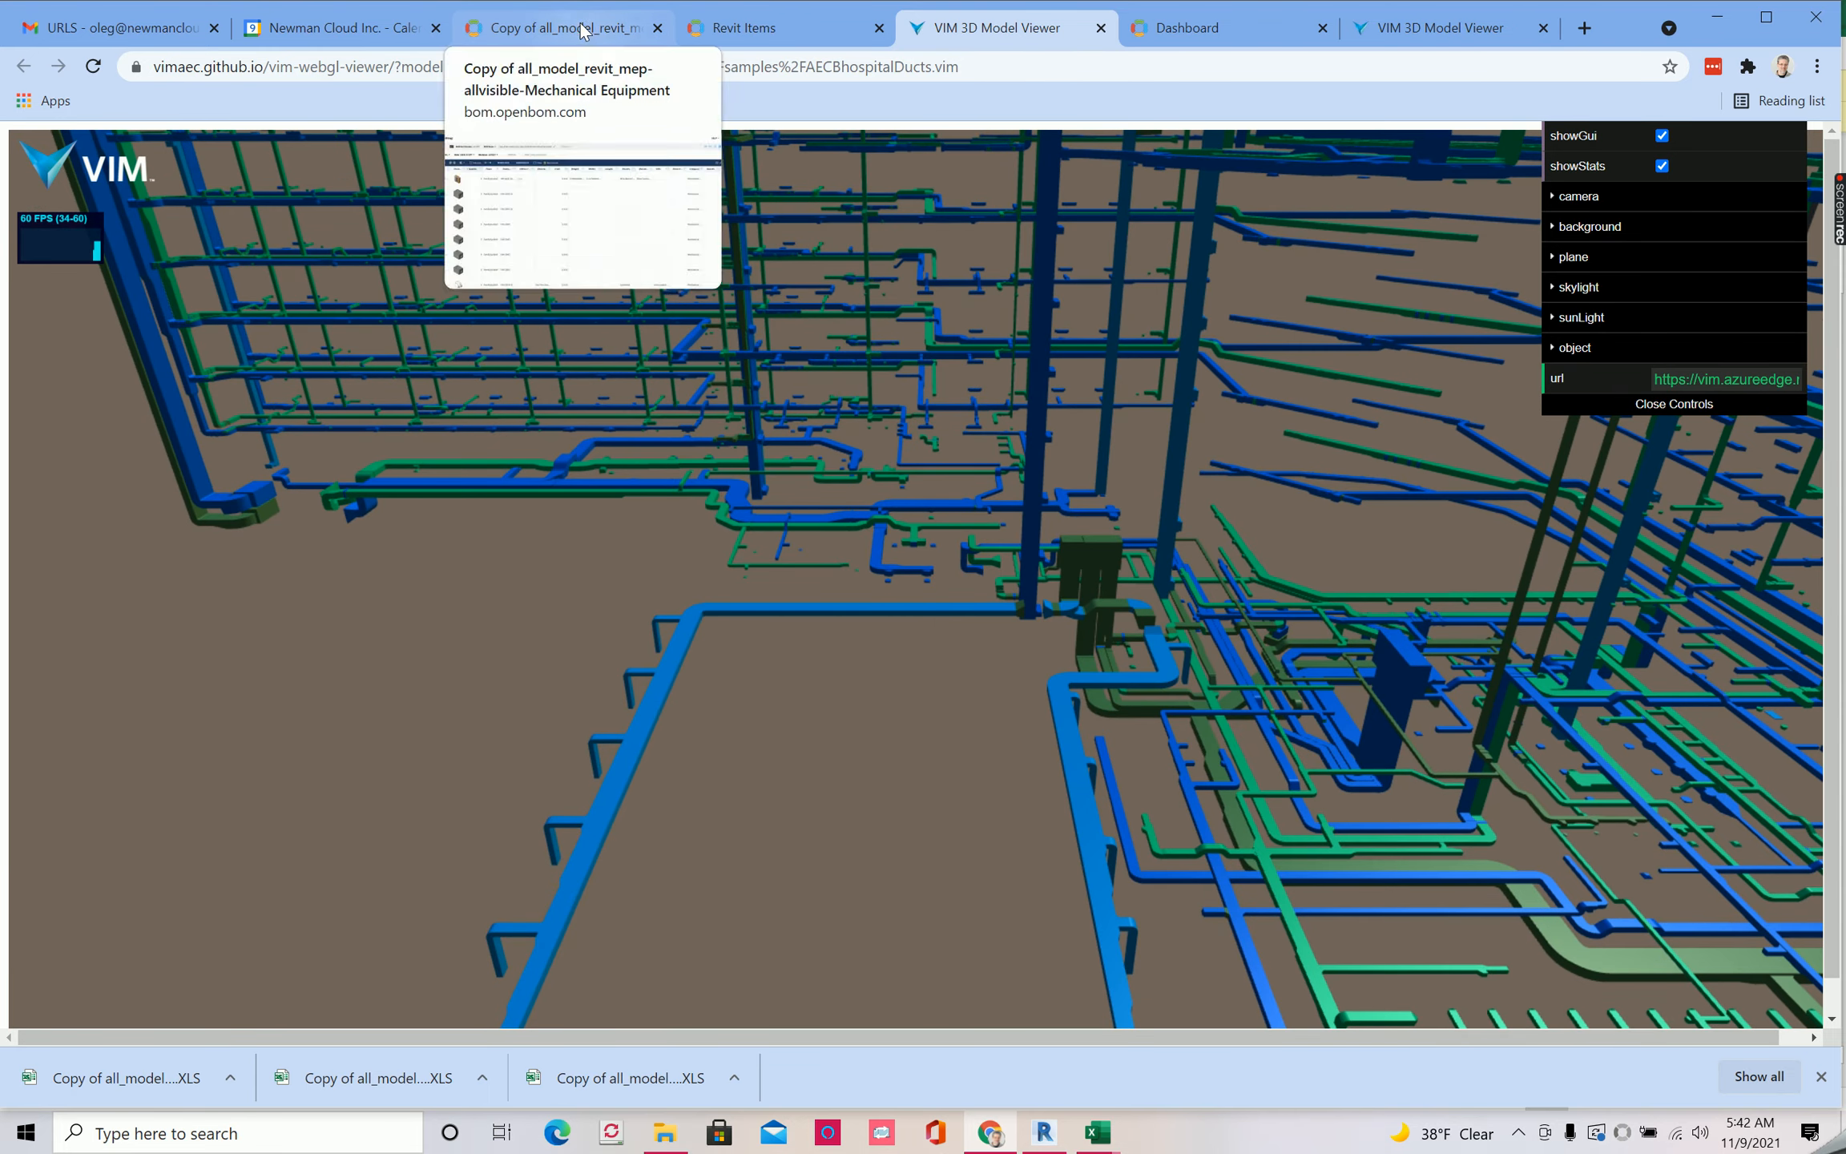
Sort the copied Mechanical Equipment BOM by descending quantity and look at the BOM import options
{"action": "left_click", "coordinate": [583, 30]}
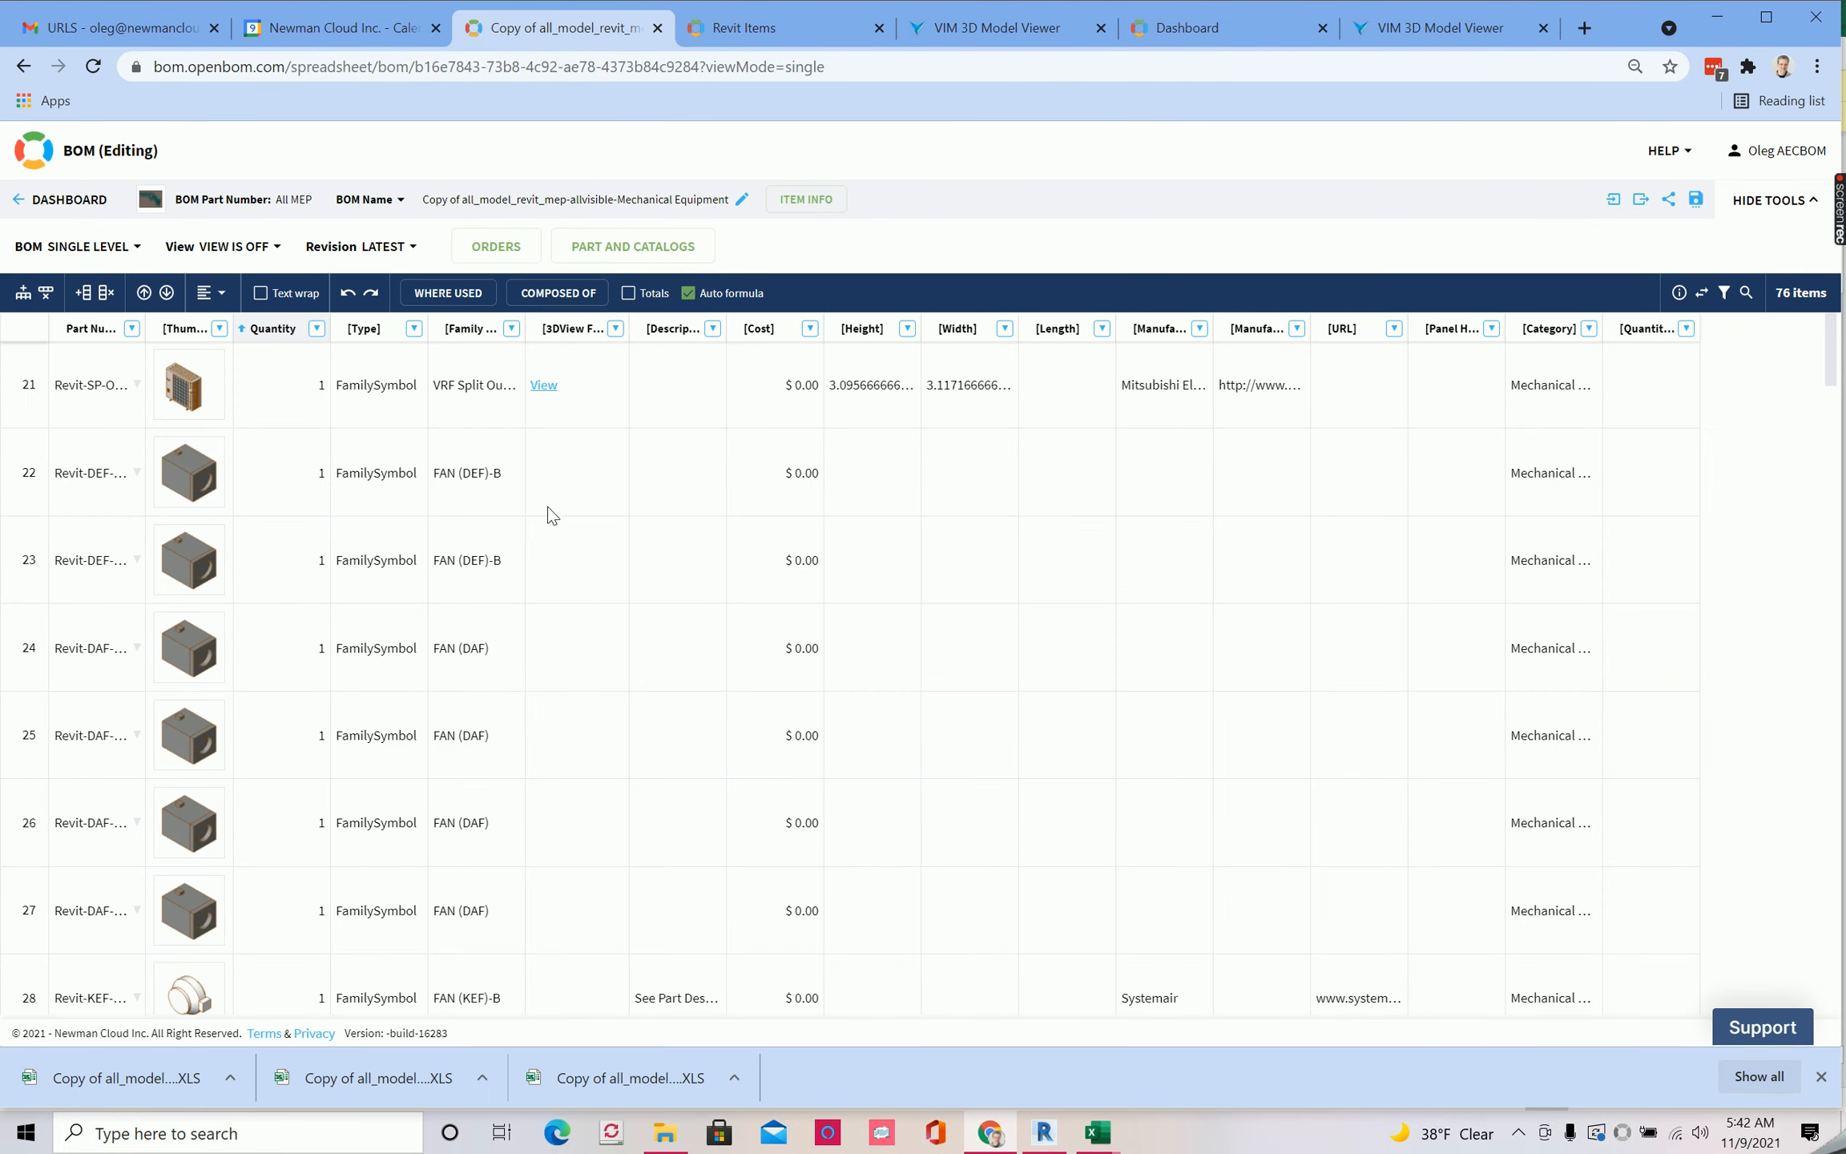
{"action": "left_click", "coordinate": [258, 333]}
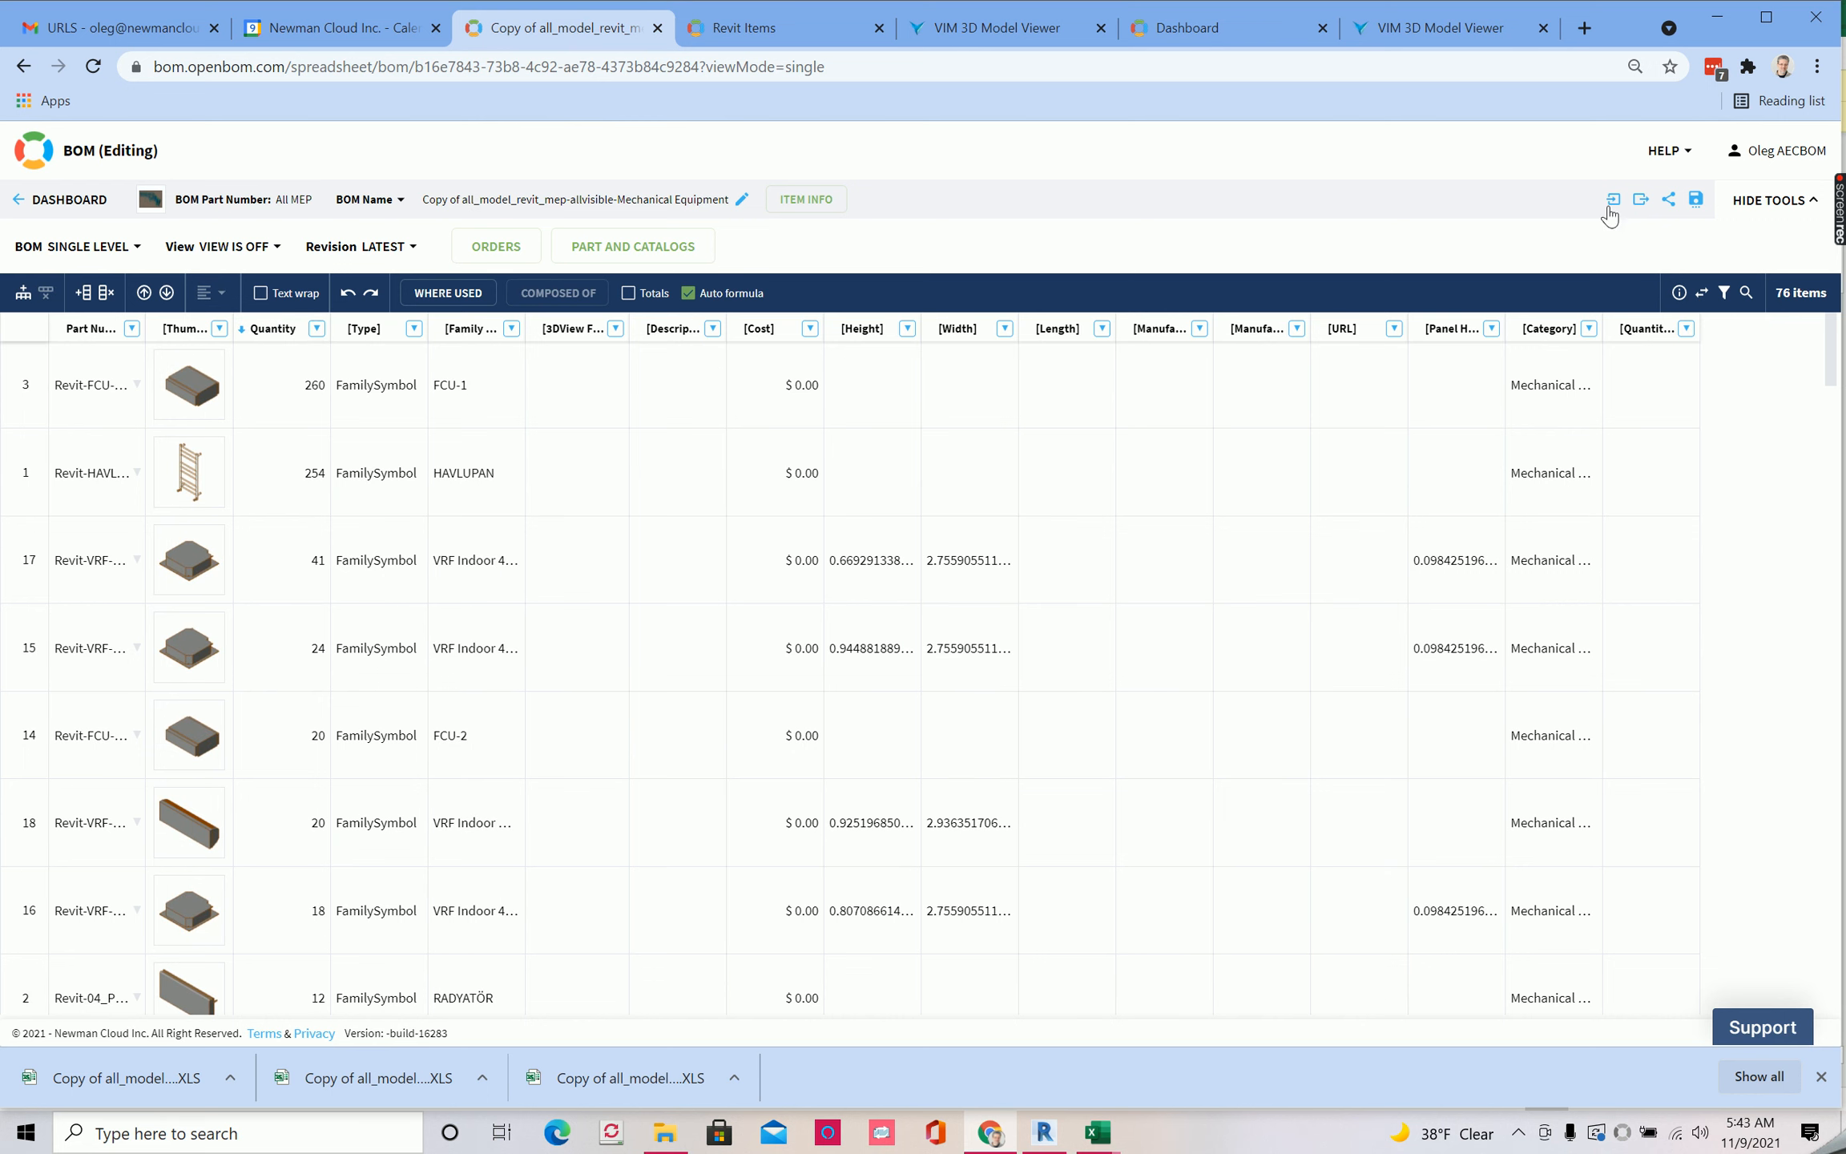
{"action": "left_click", "coordinate": [1611, 202]}
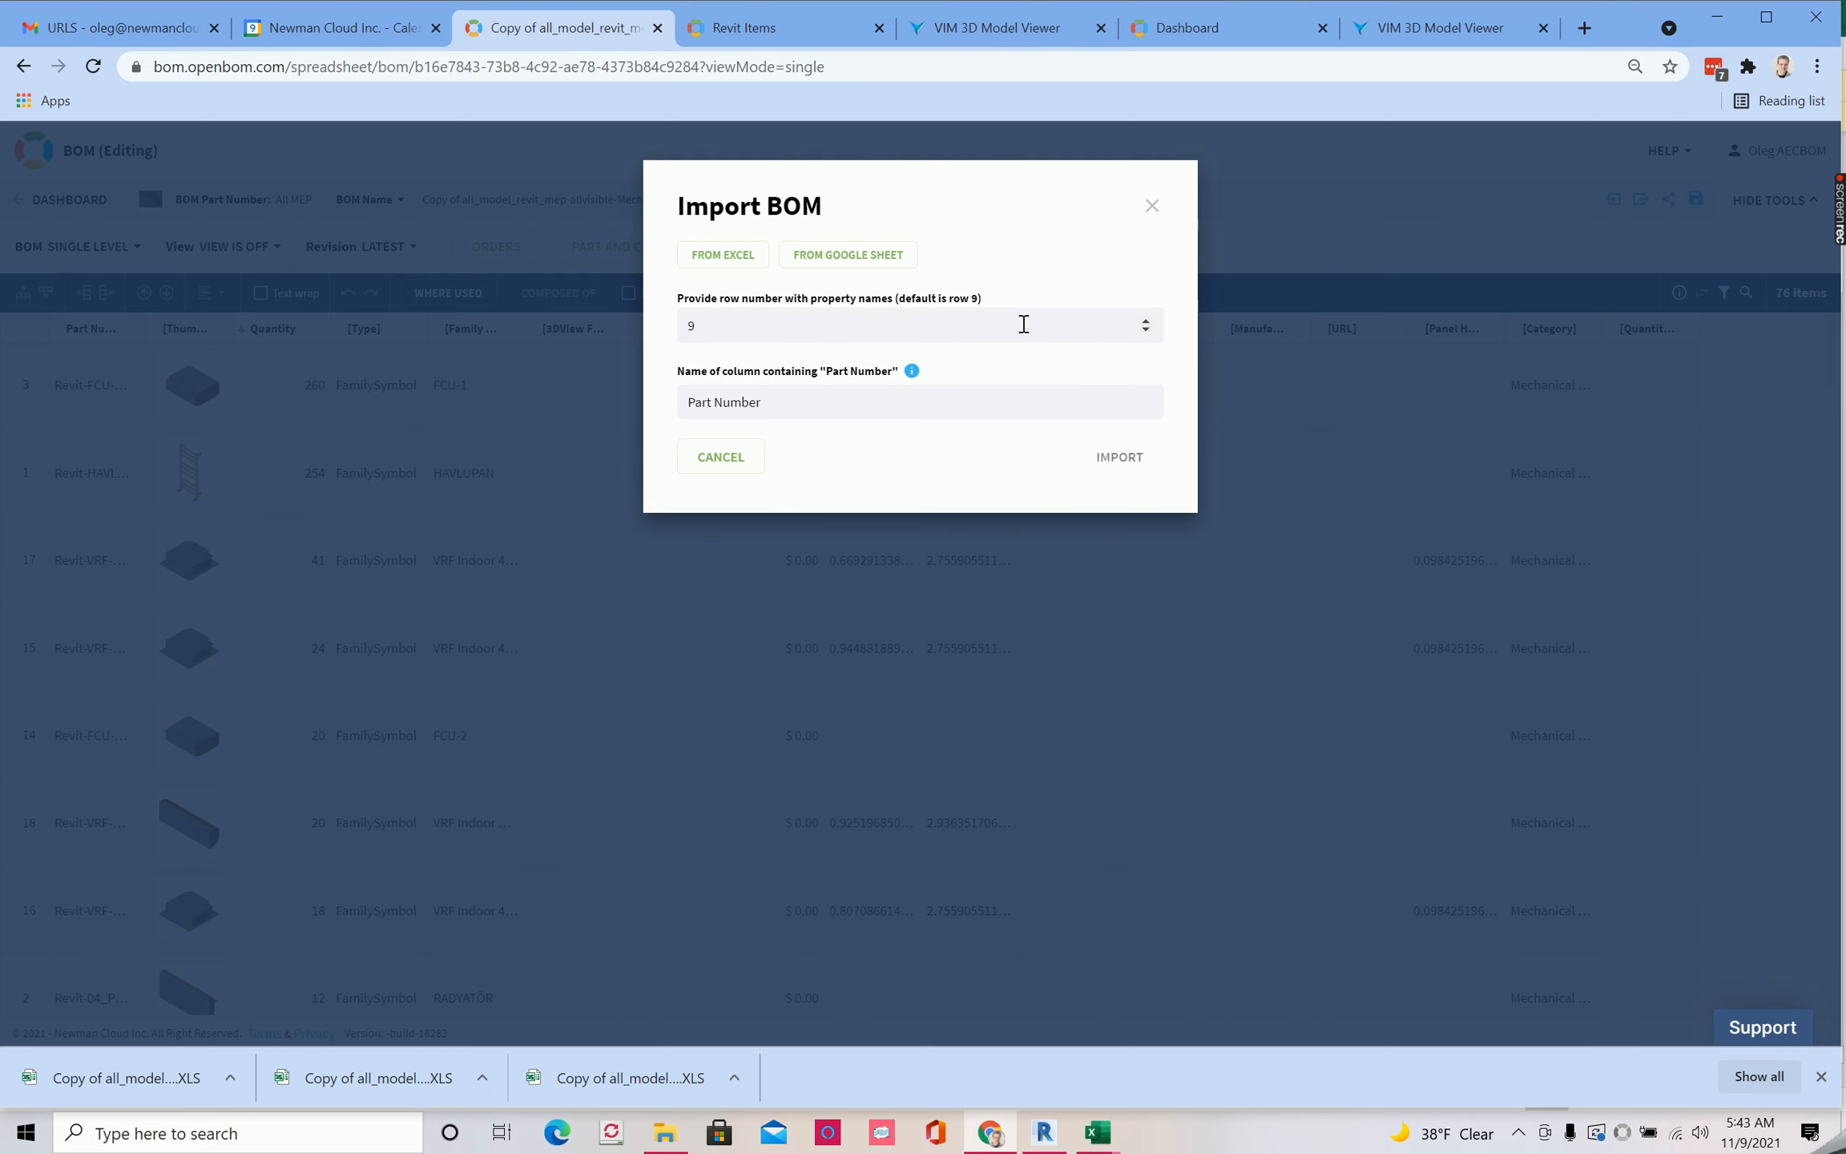
{"action": "left_click", "coordinate": [1149, 205]}
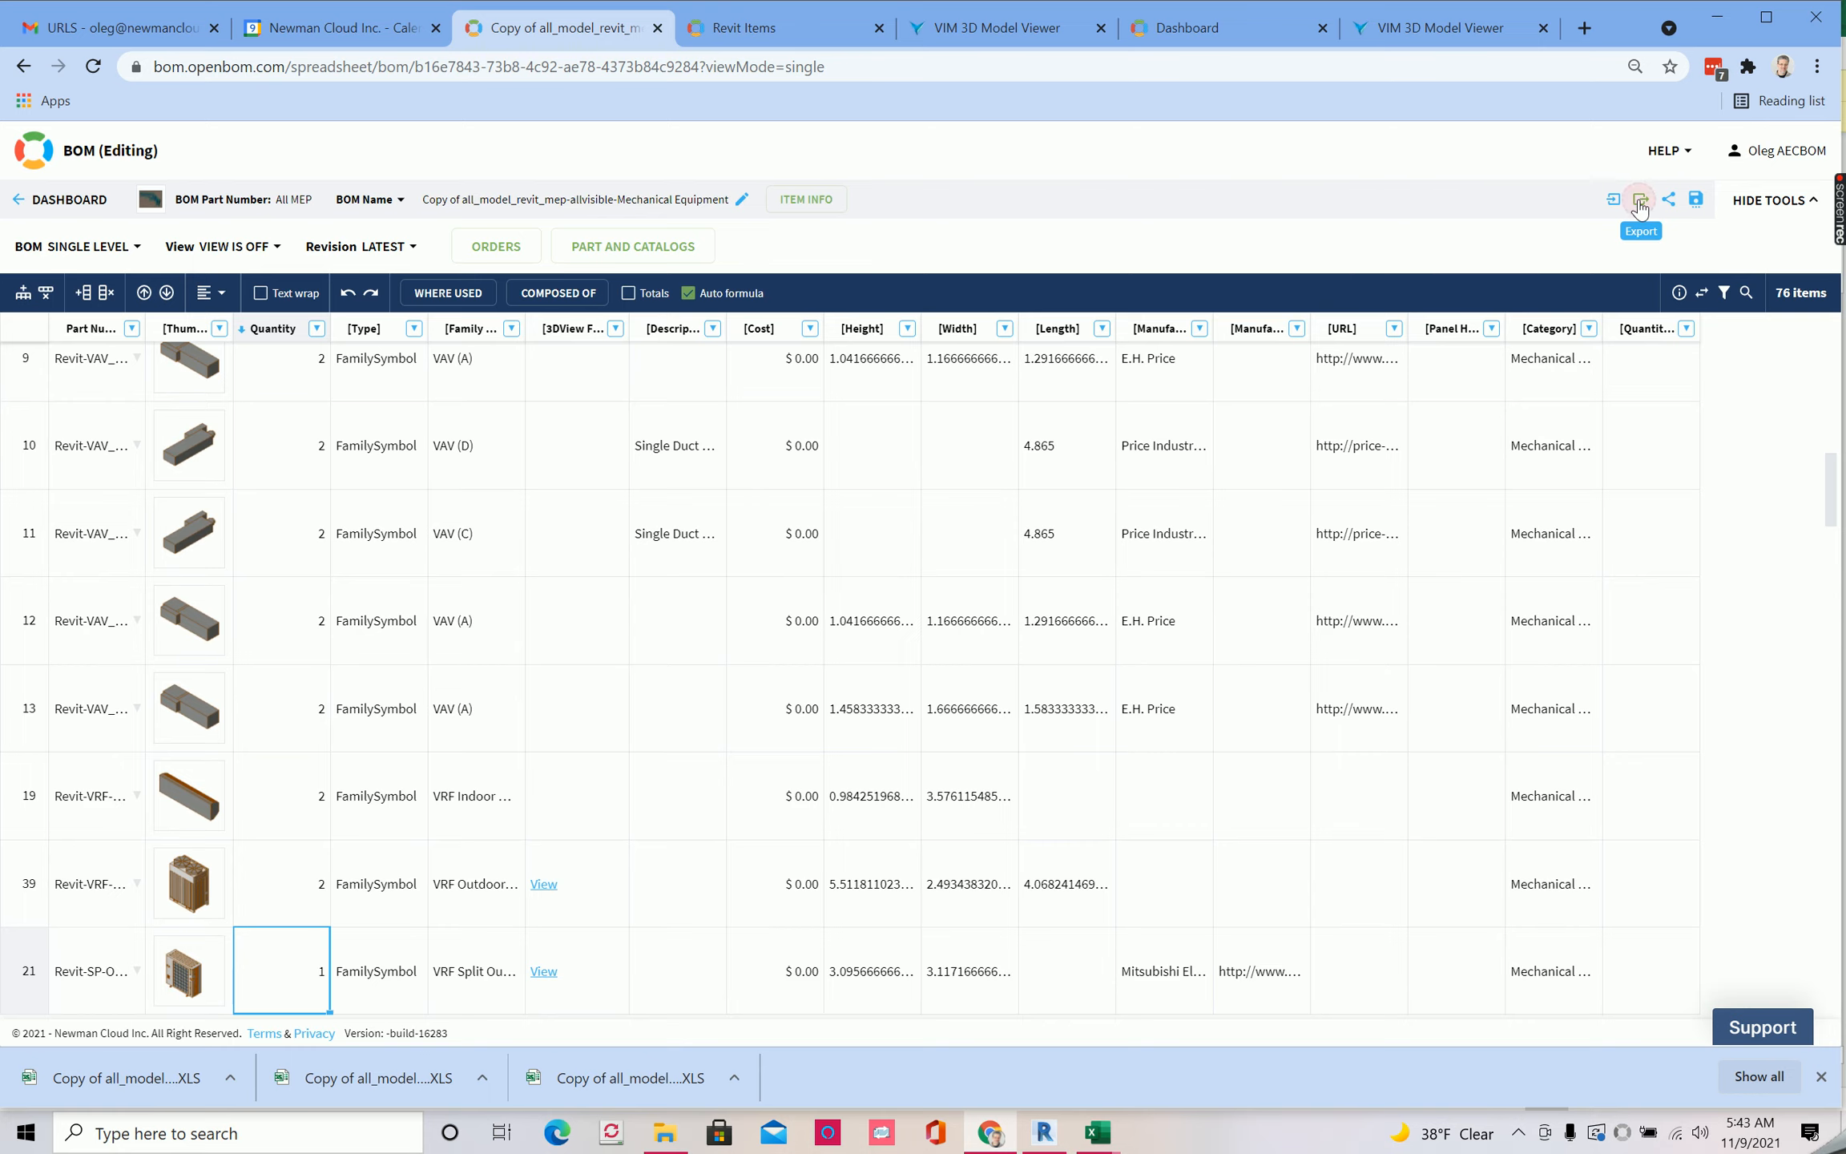
Export the BOM to Excel with only Part Number, Thumbnail Image, Quantity, Type and Family Name, and open the downloaded file
{"action": "left_click", "coordinate": [1640, 202]}
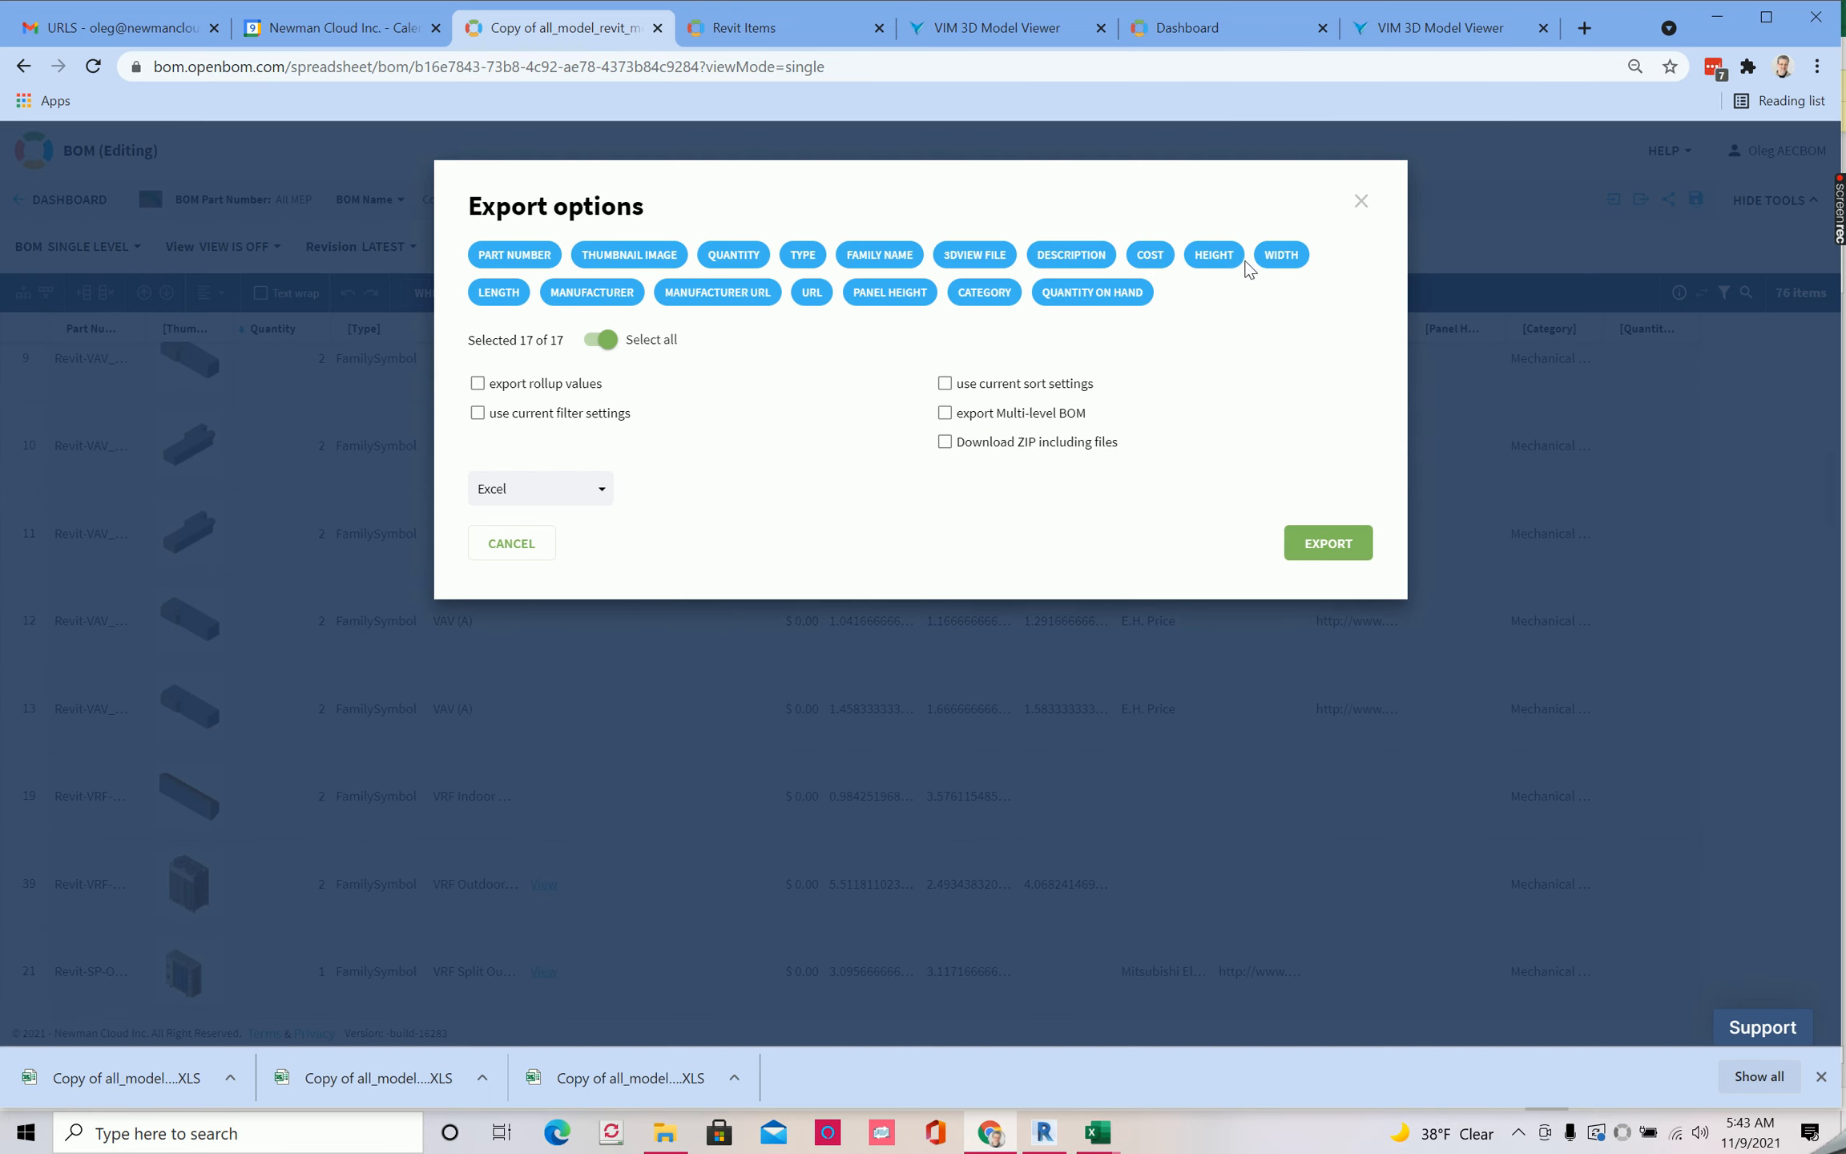
{"action": "left_click", "coordinate": [601, 340]}
{"action": "left_click", "coordinate": [519, 257]}
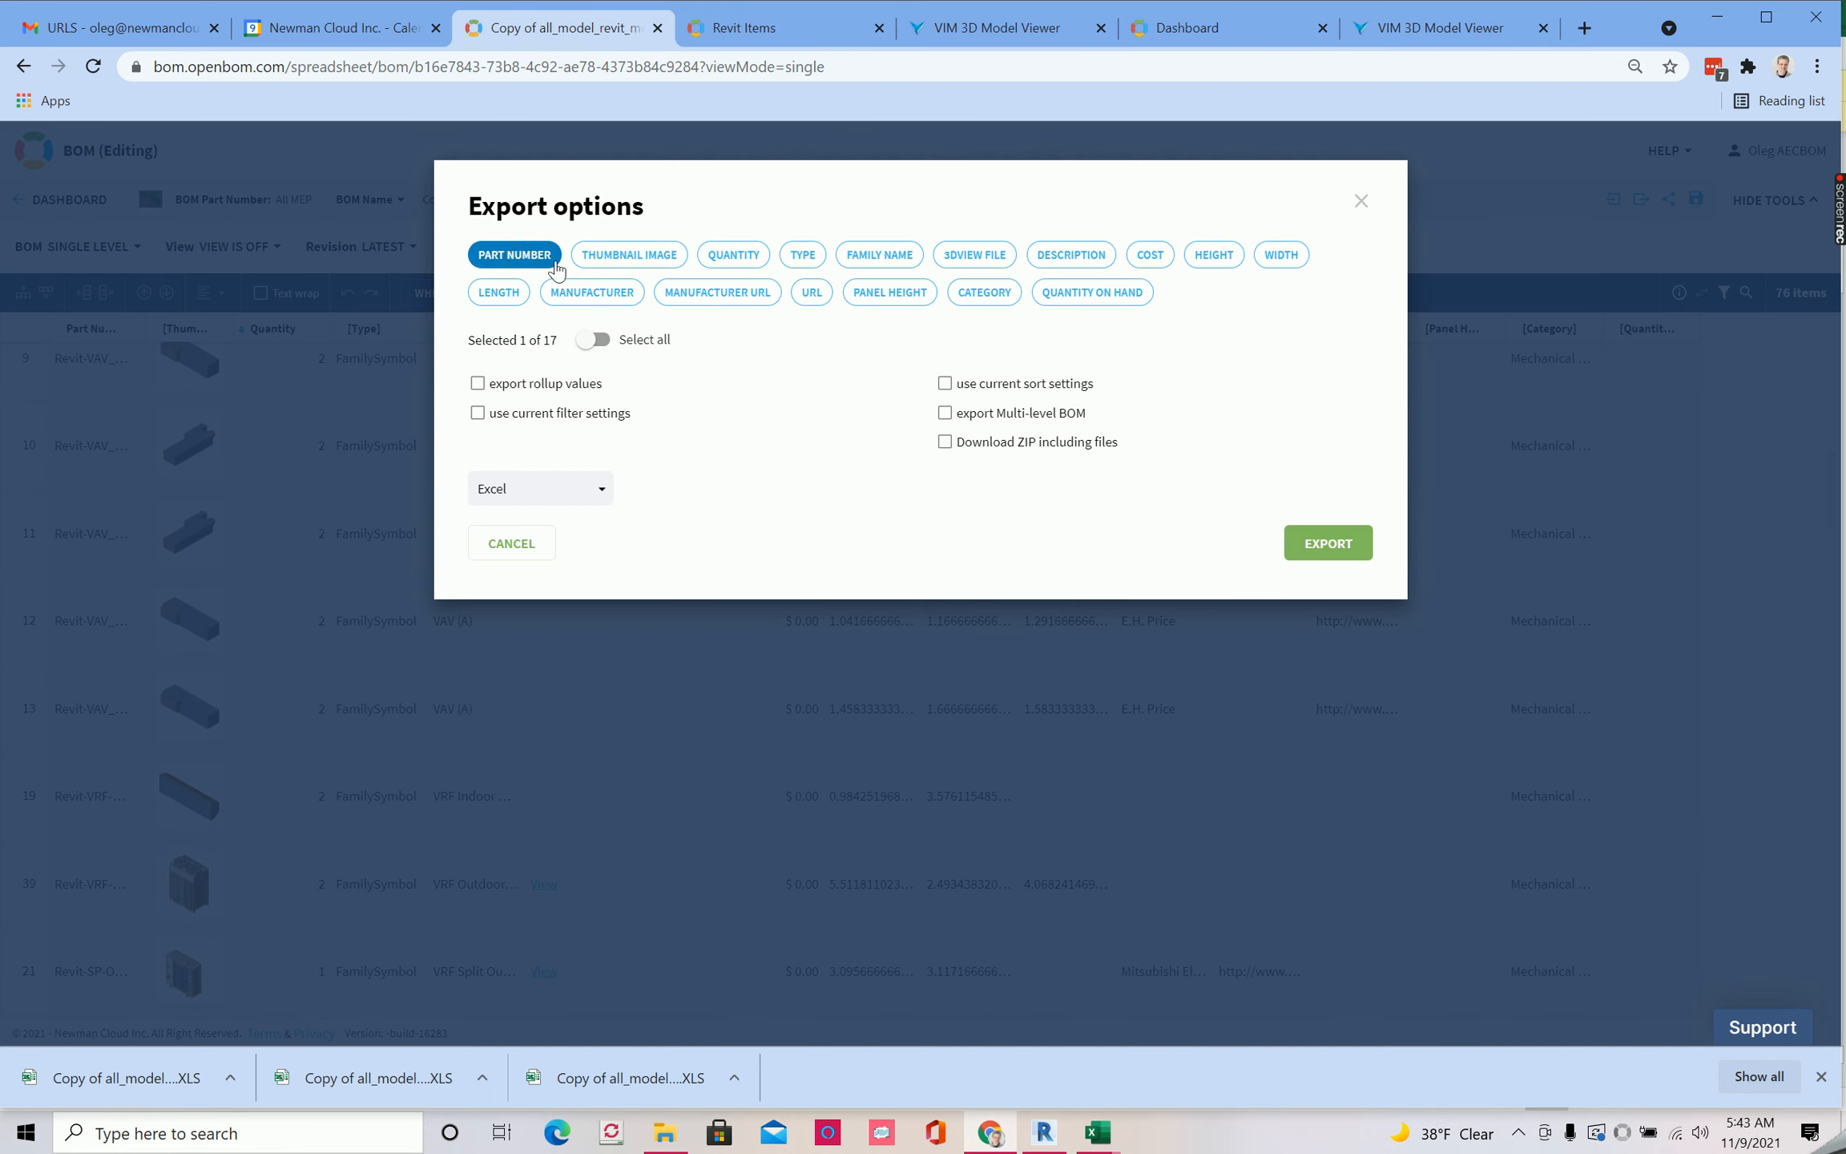
{"action": "left_click", "coordinate": [618, 256]}
{"action": "left_click", "coordinate": [740, 267]}
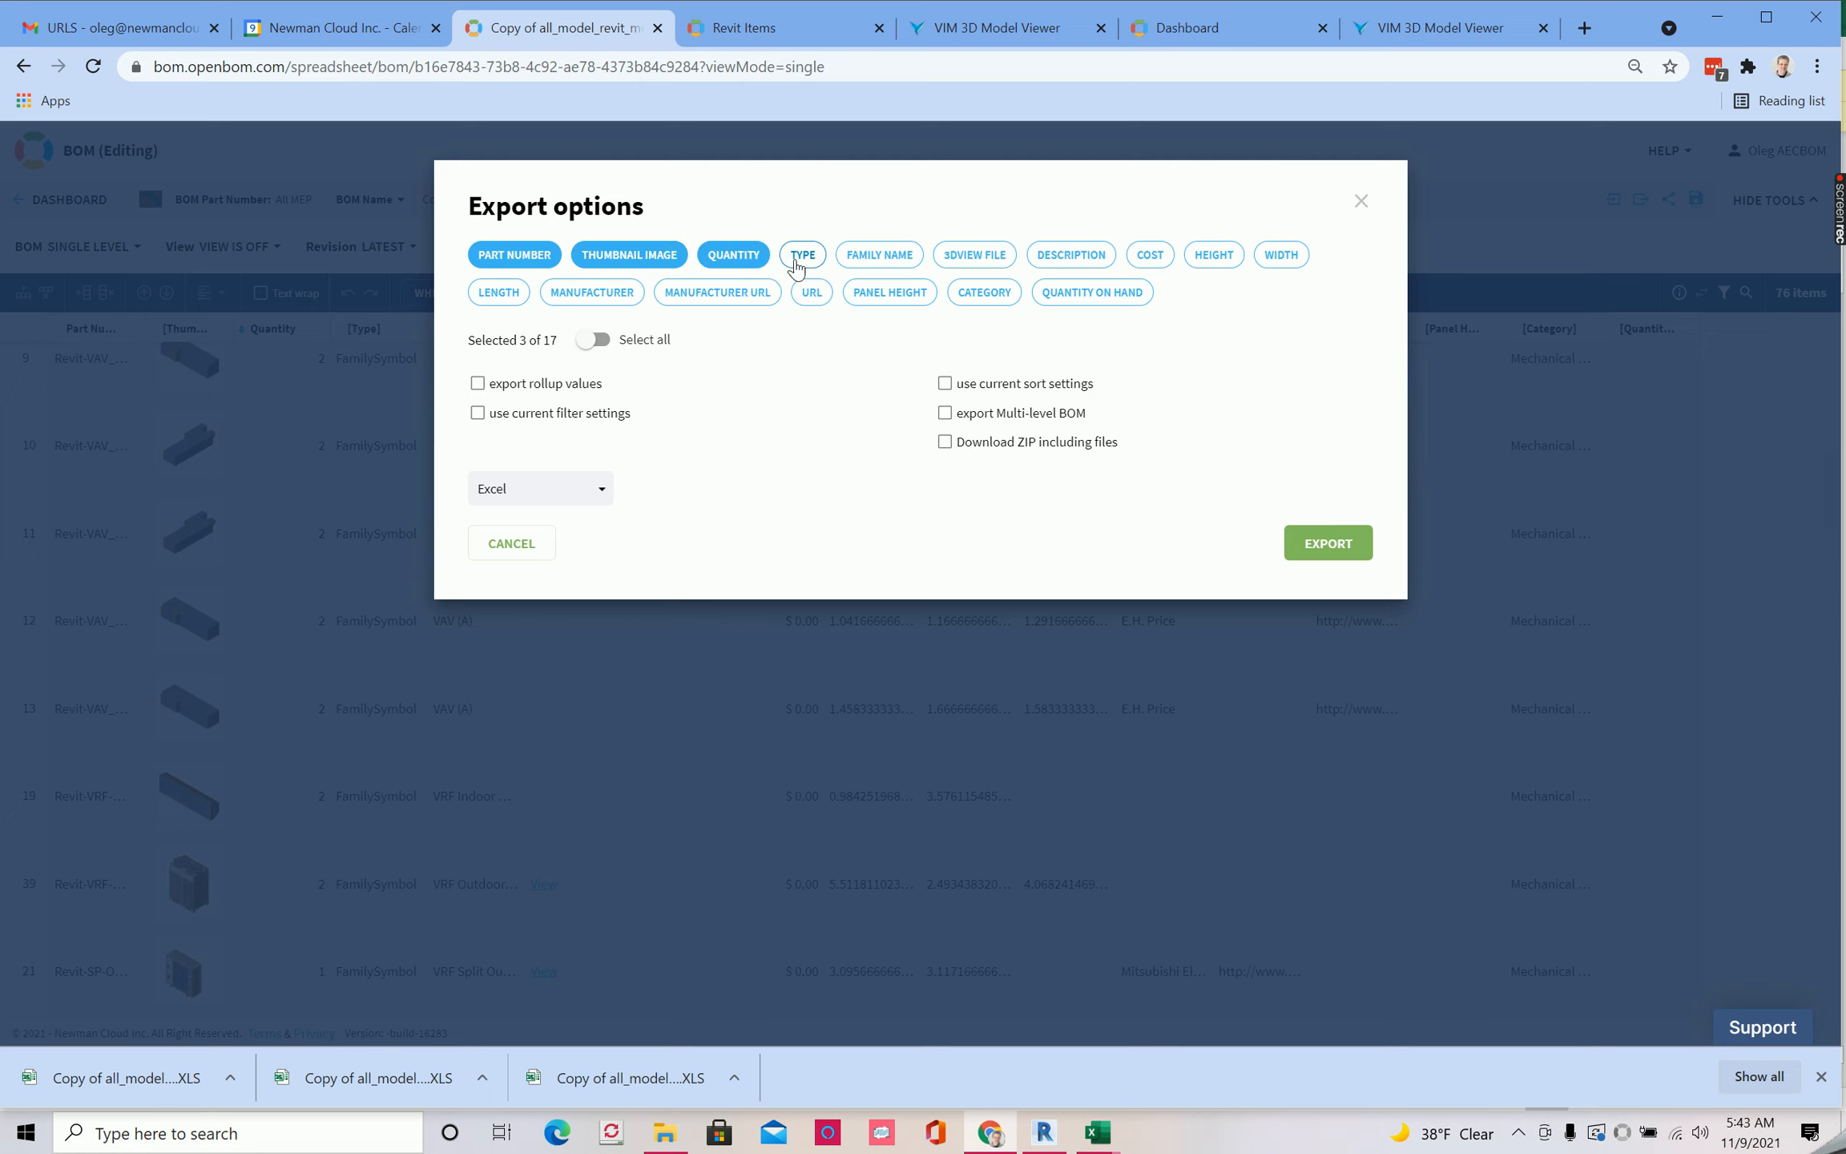
{"action": "left_click", "coordinate": [798, 264]}
{"action": "left_click", "coordinate": [842, 258]}
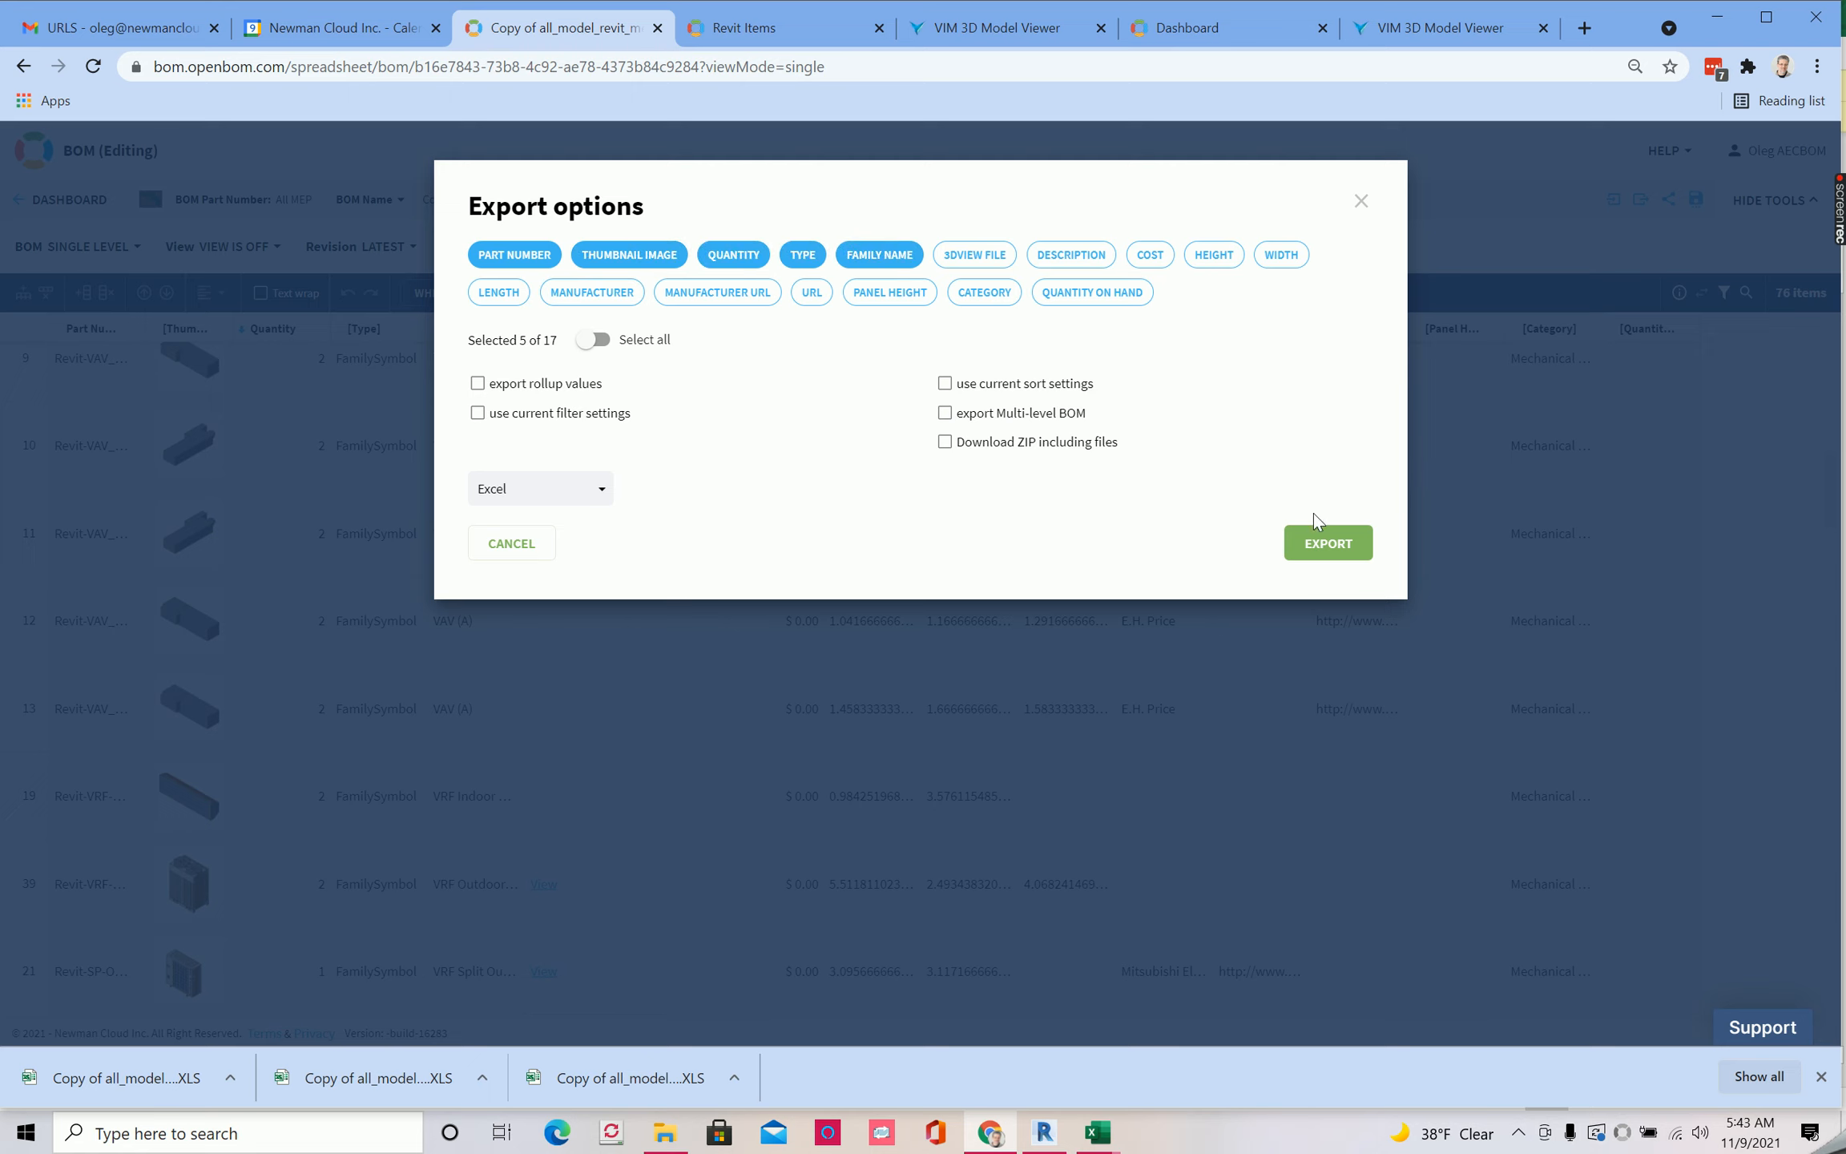
{"action": "left_click", "coordinate": [1328, 543]}
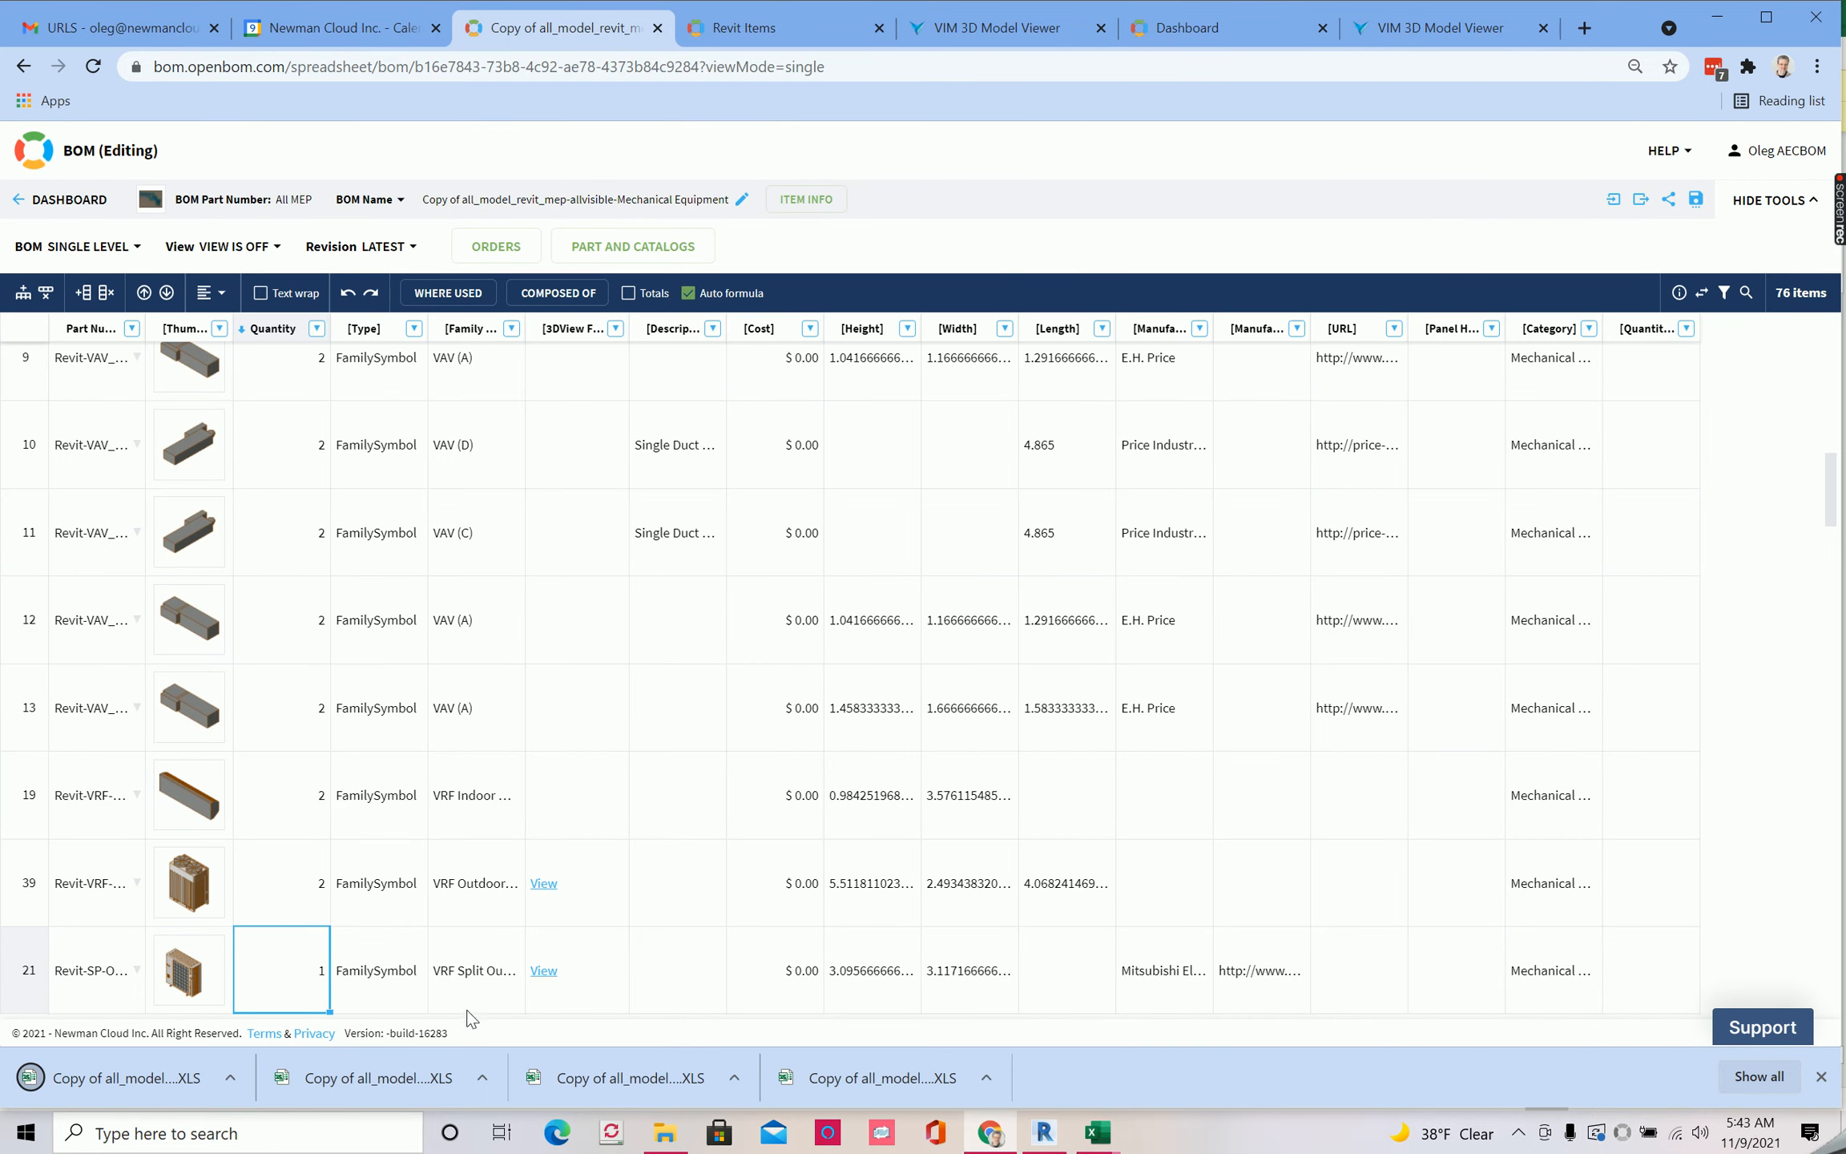
{"action": "left_click", "coordinate": [151, 1073]}
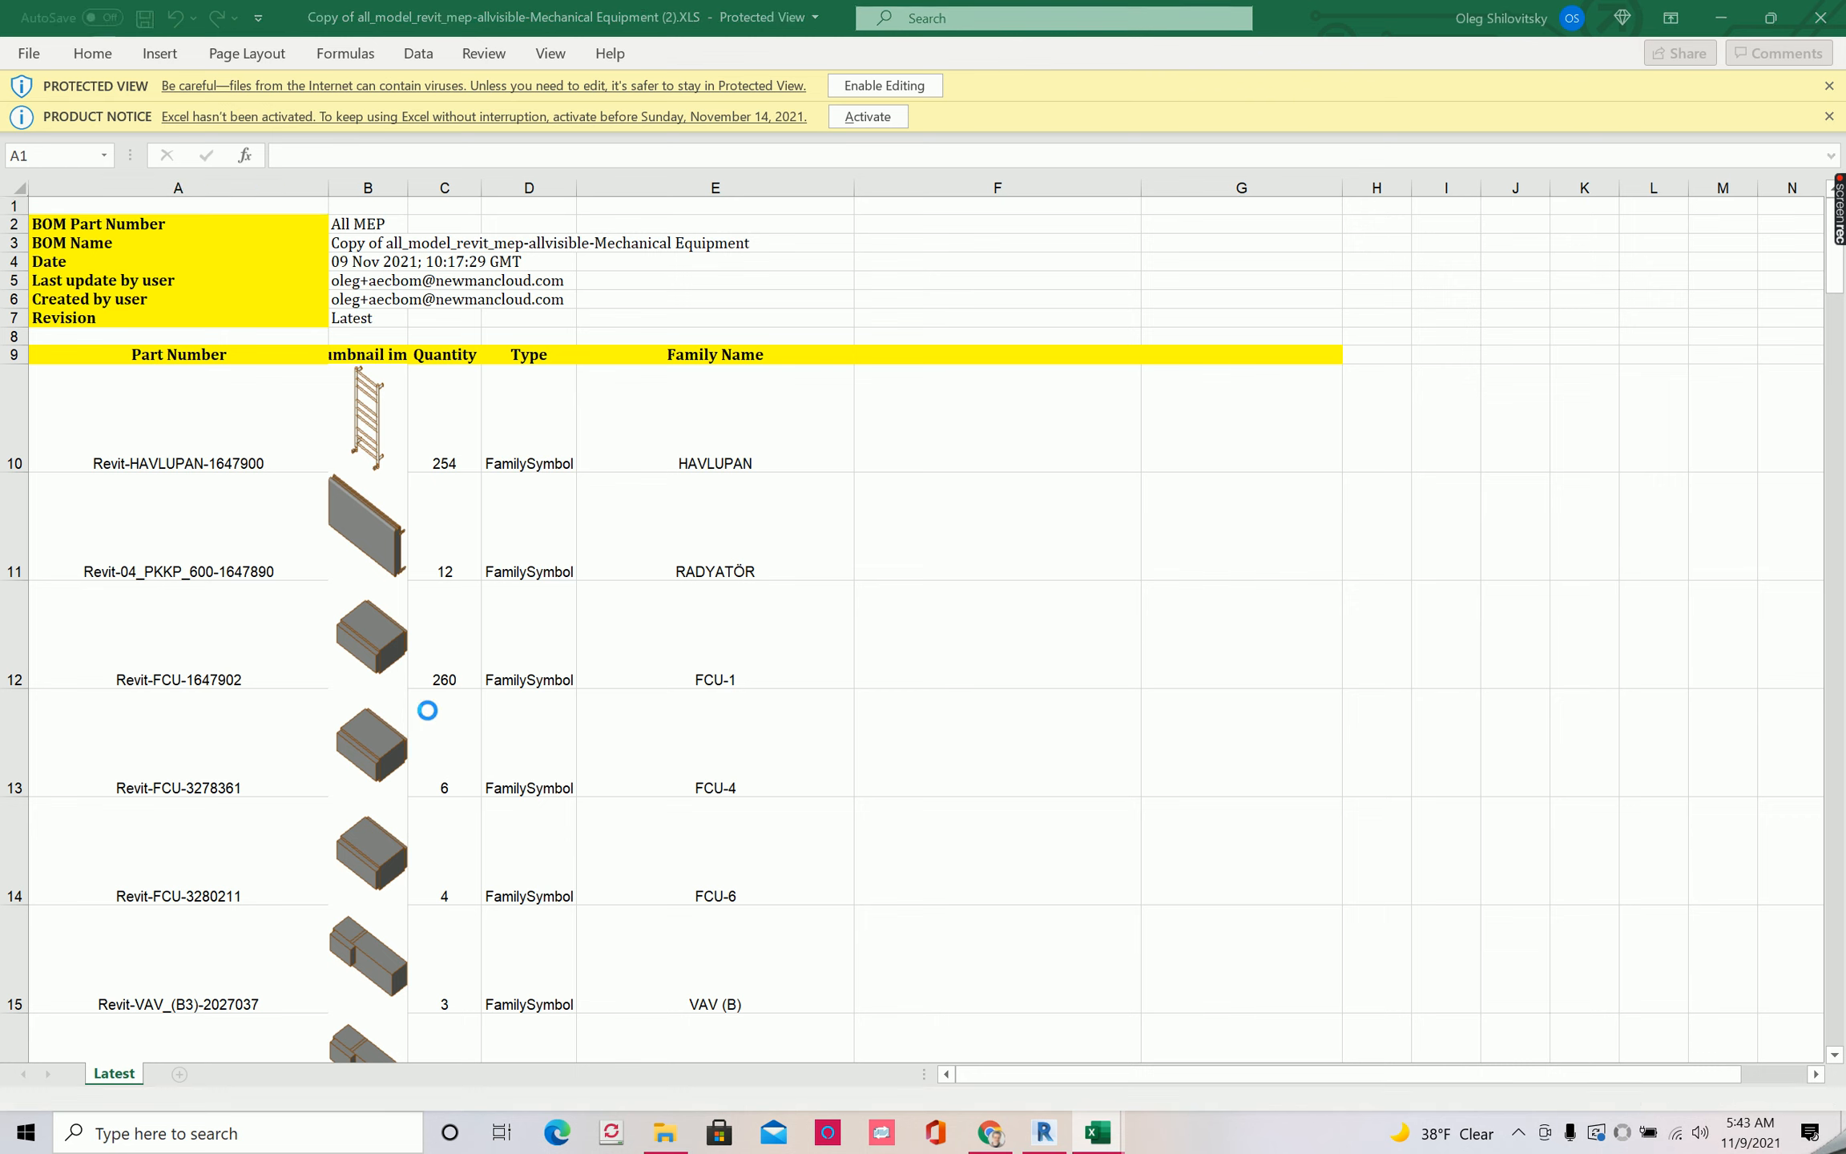
Switch back to the BOM in the browser and review its sharing settings without sharing it
{"action": "key", "text": "alt+Tab"}
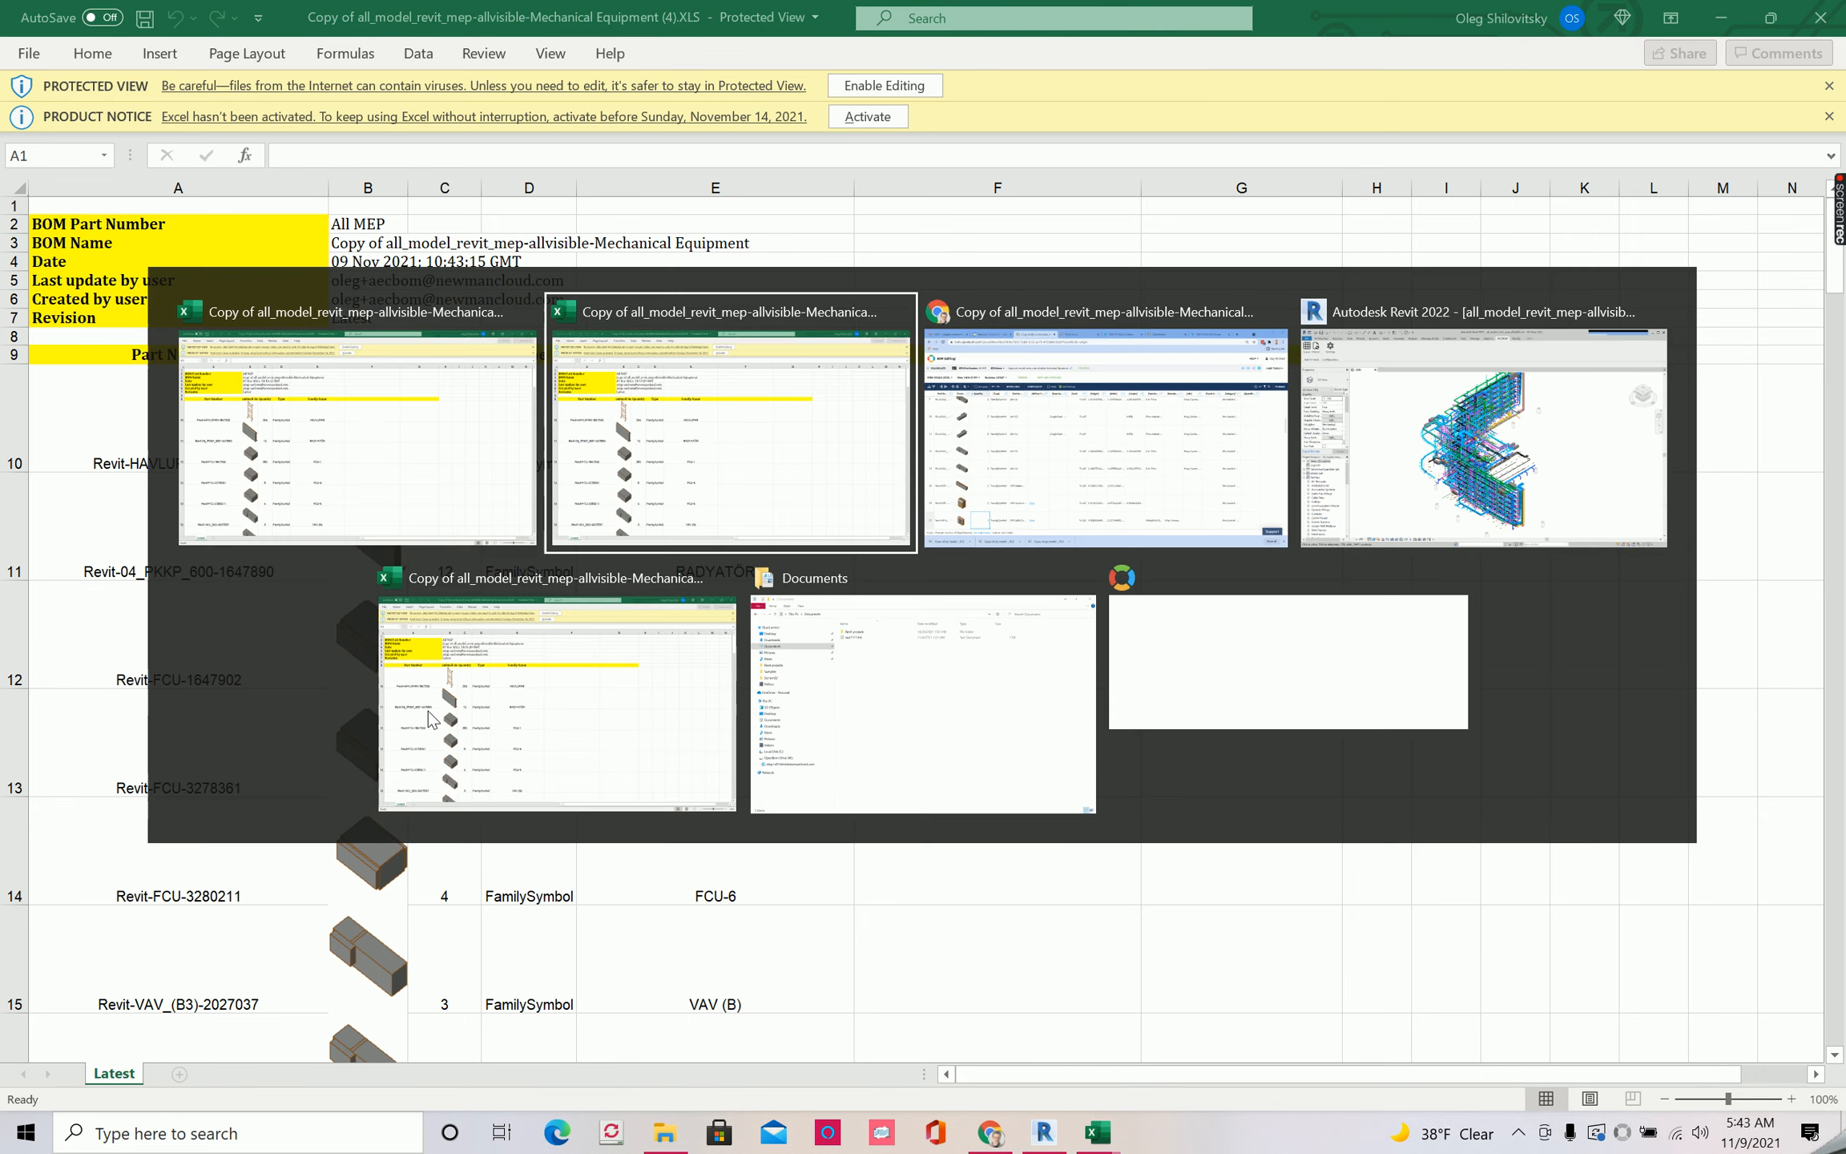
{"action": "key", "text": "alt+Tab"}
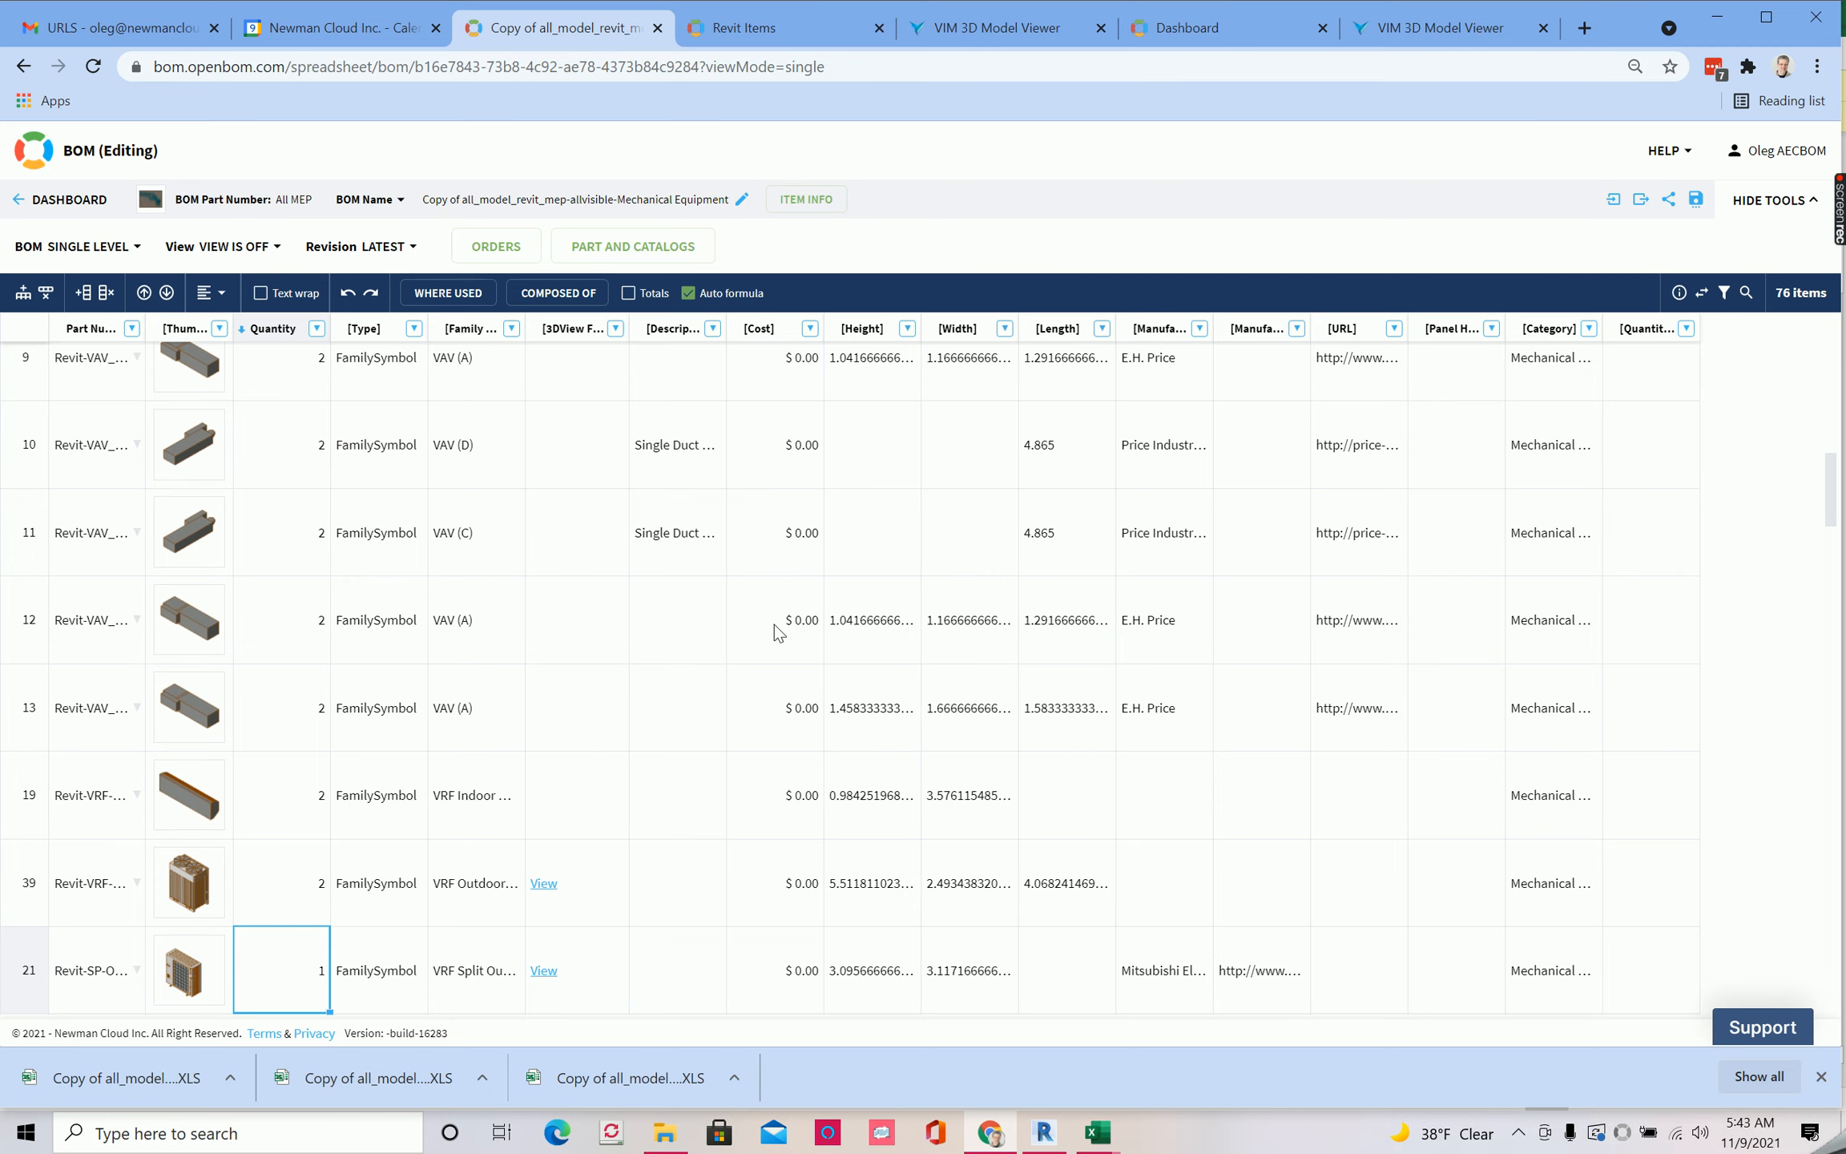
{"action": "left_click", "coordinate": [1668, 201]}
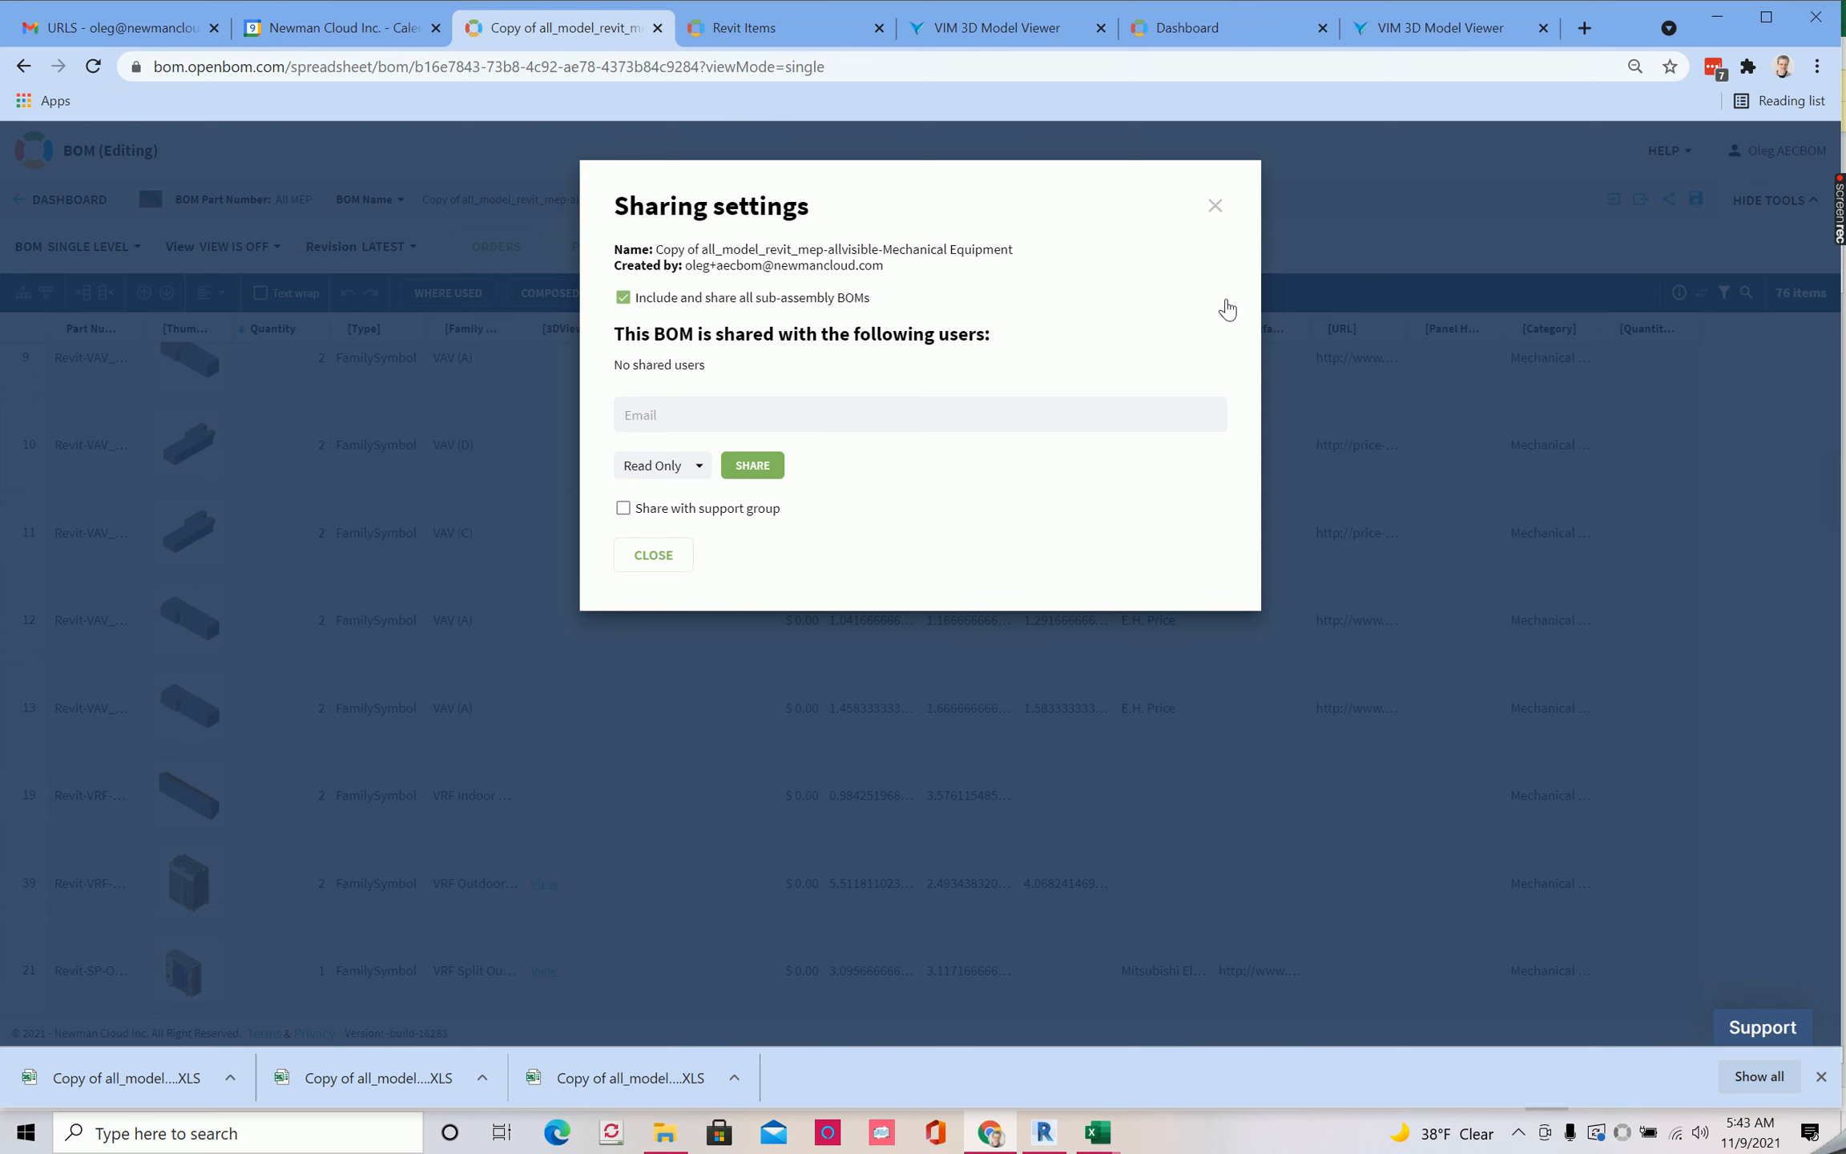
{"action": "left_click", "coordinate": [1215, 207]}
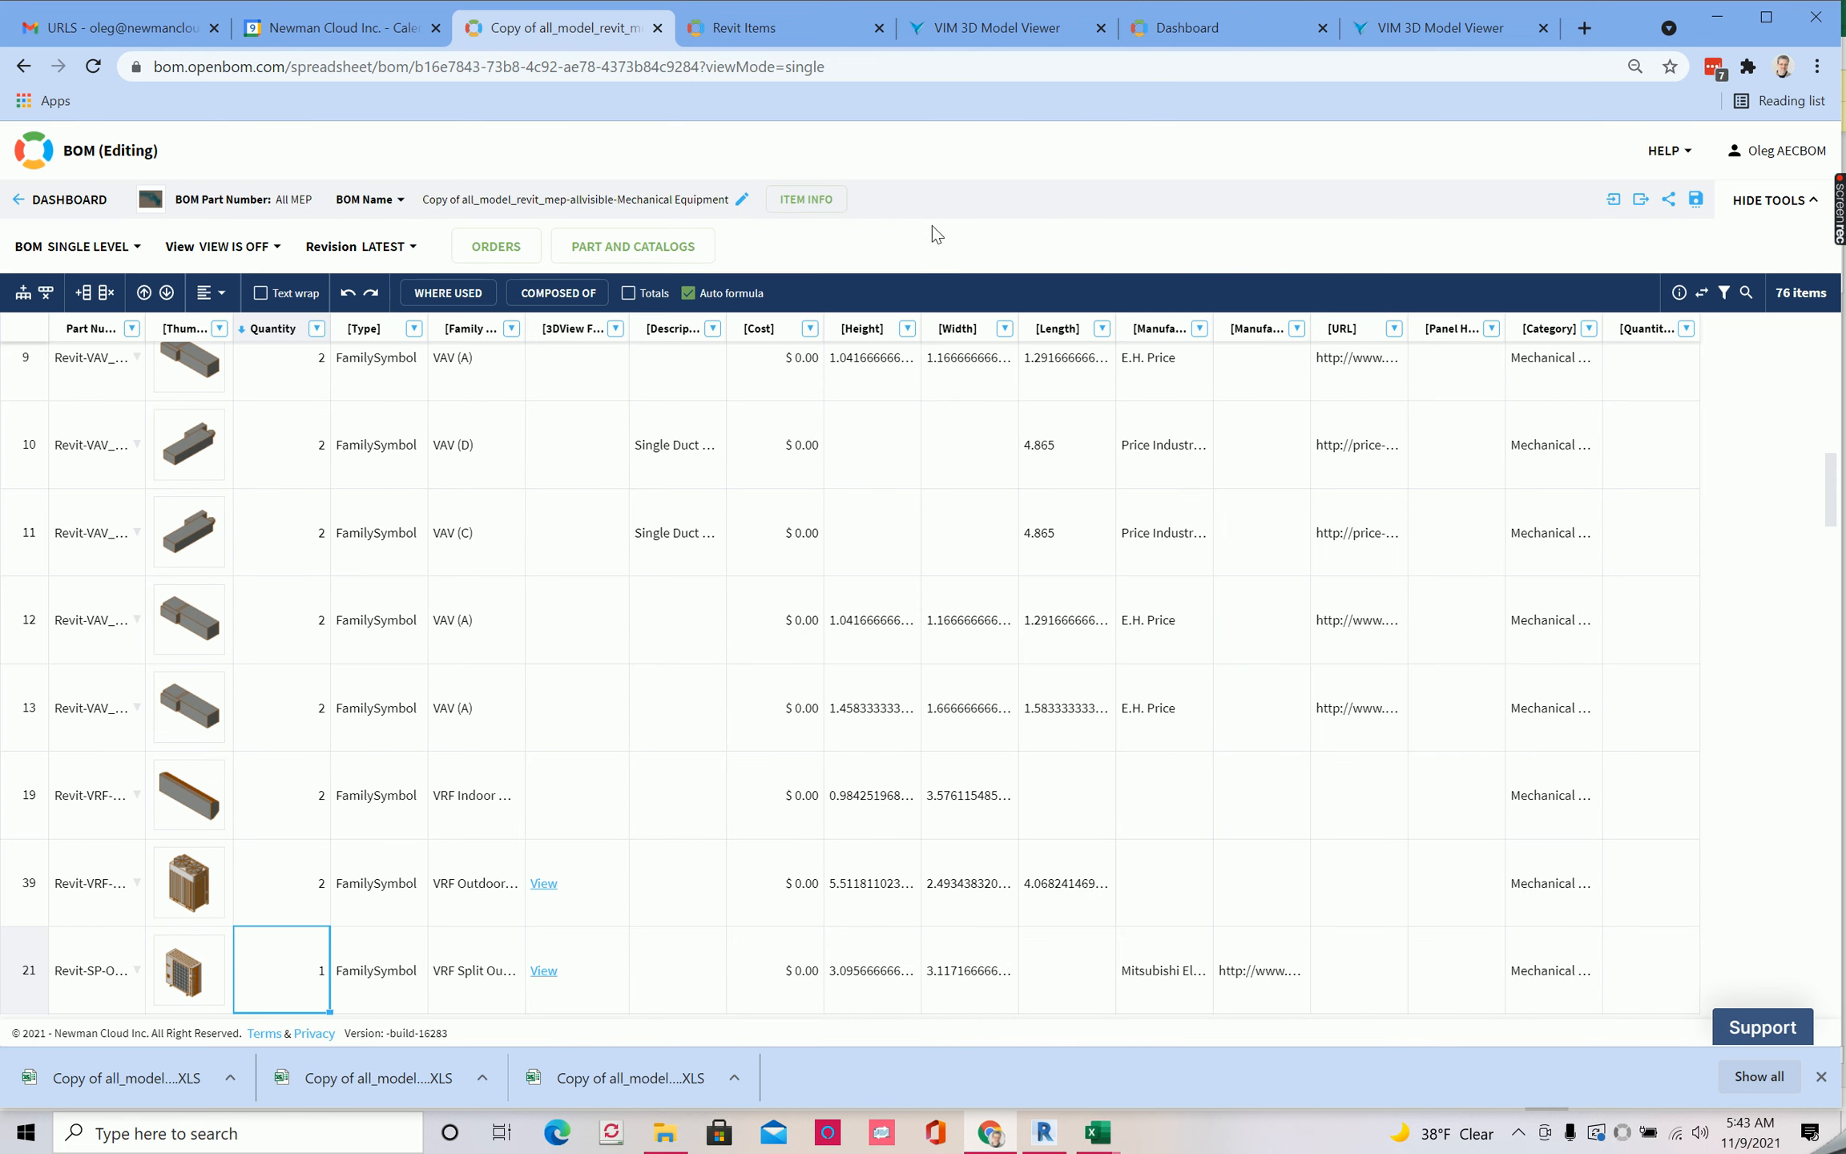